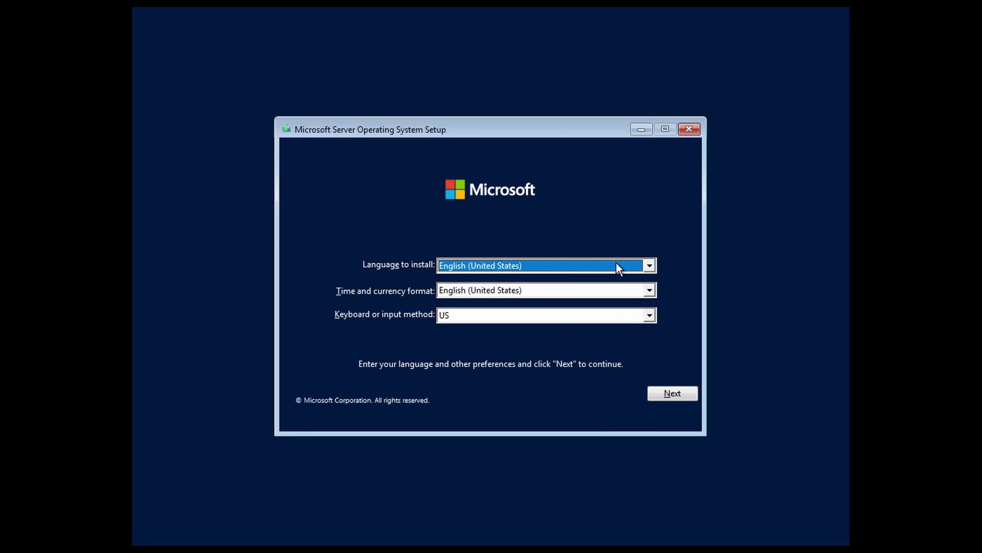
- Set the time and currency format to Portuguese (Brazil), with the Portuguese (Brazil ABNT) keyboard, and continue
{"action": "left_click", "coordinate": [584, 265]}
{"action": "left_click", "coordinate": [584, 265]}
{"action": "left_click", "coordinate": [589, 293]}
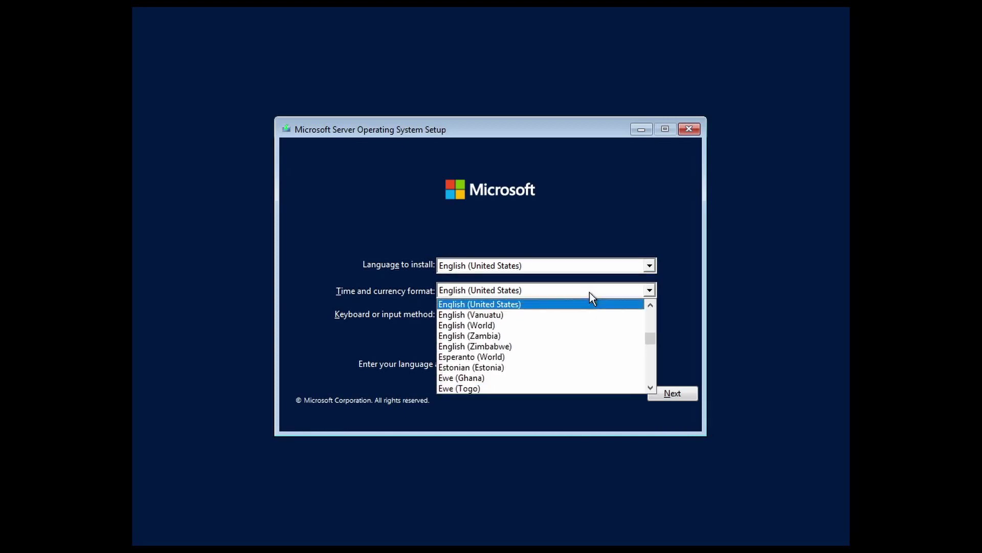
{"action": "left_click", "coordinate": [590, 292]}
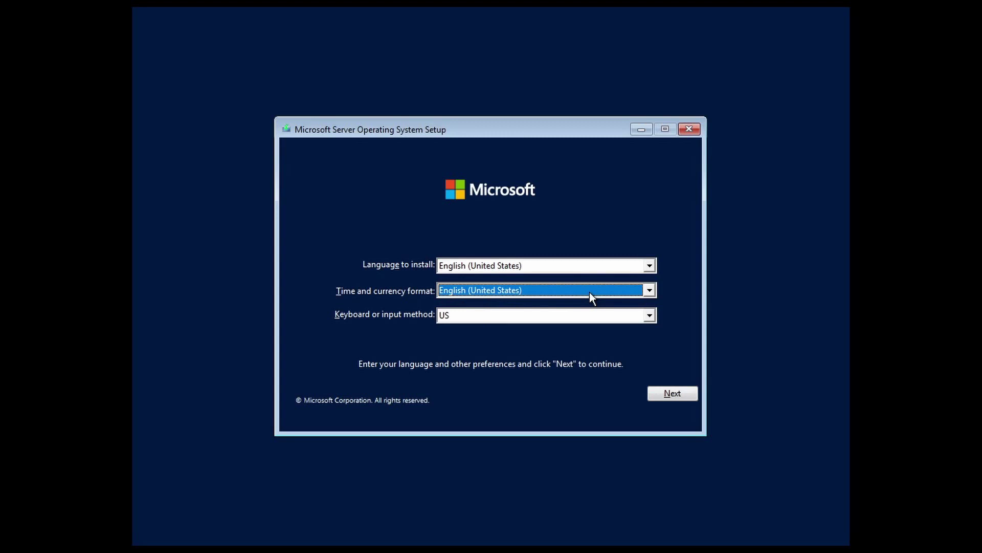
{"action": "left_click", "coordinate": [589, 292]}
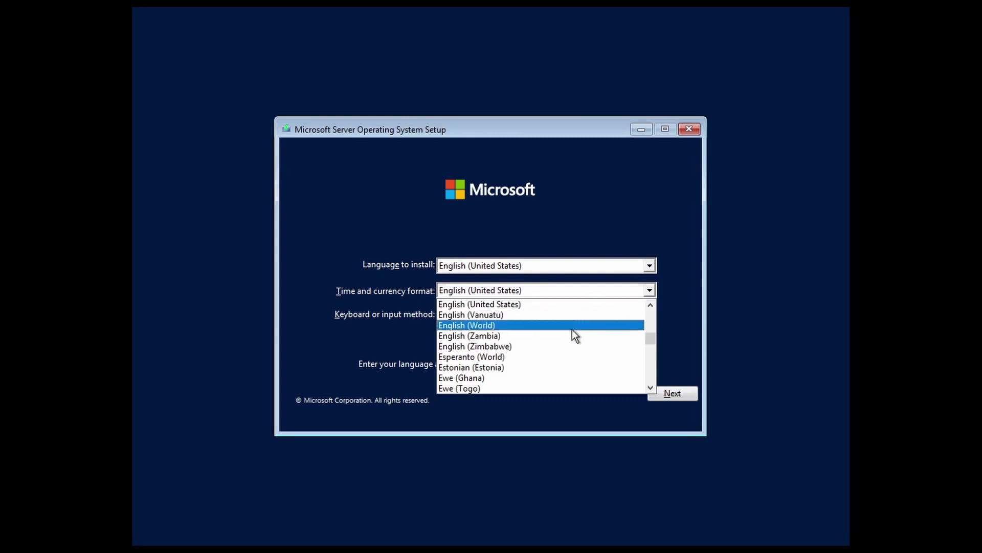
{"action": "type", "text": "por"}
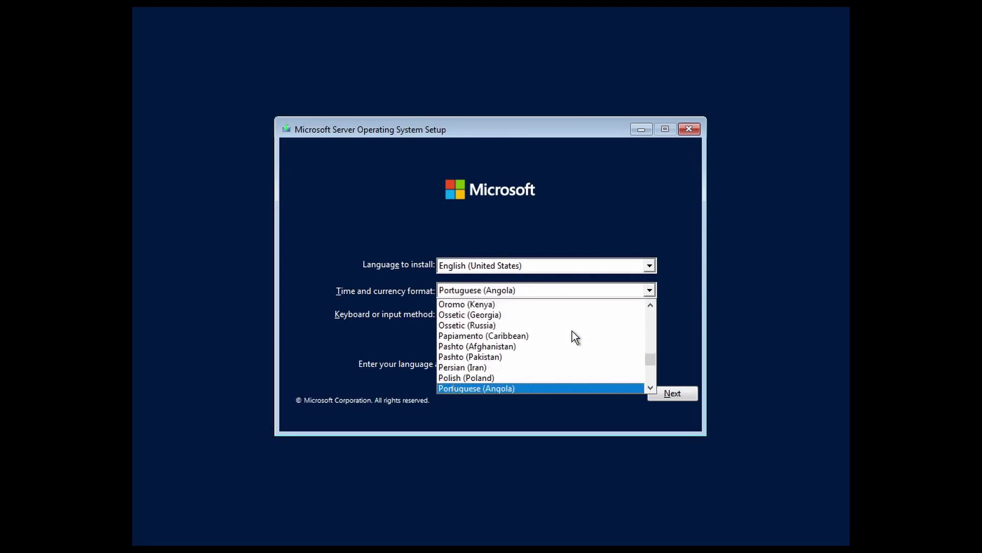
{"action": "scroll", "coordinate": [572, 331], "scroll_direction": "down", "scroll_amount": 1}
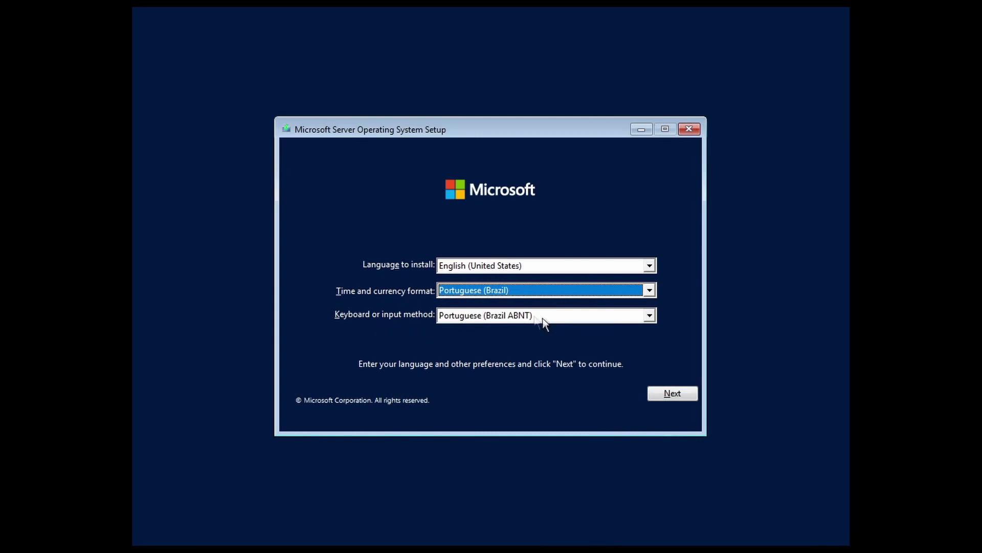
{"action": "left_click", "coordinate": [674, 392]}
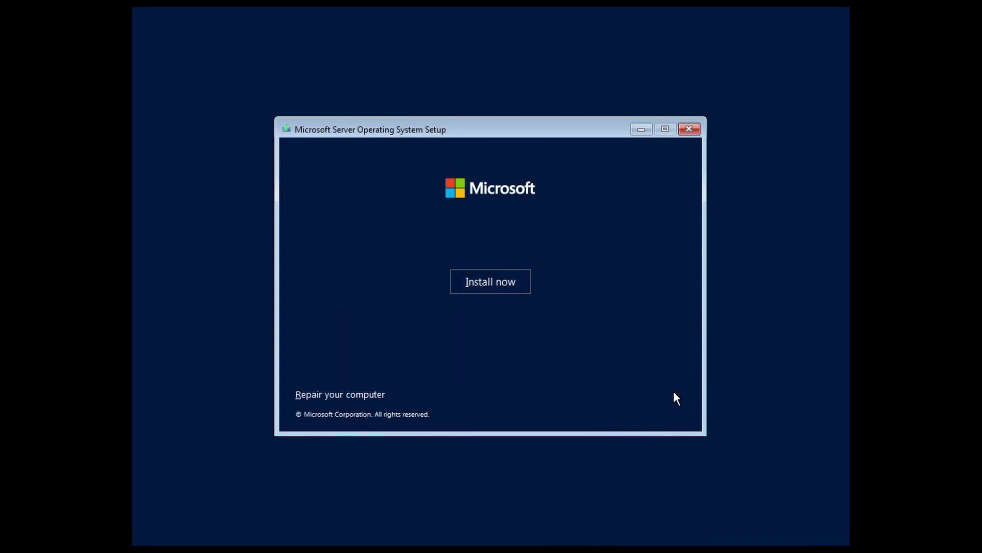
- Start the install, choose Standard Evaluation (Desktop Experience), and accept the license terms
{"action": "left_click", "coordinate": [490, 284]}
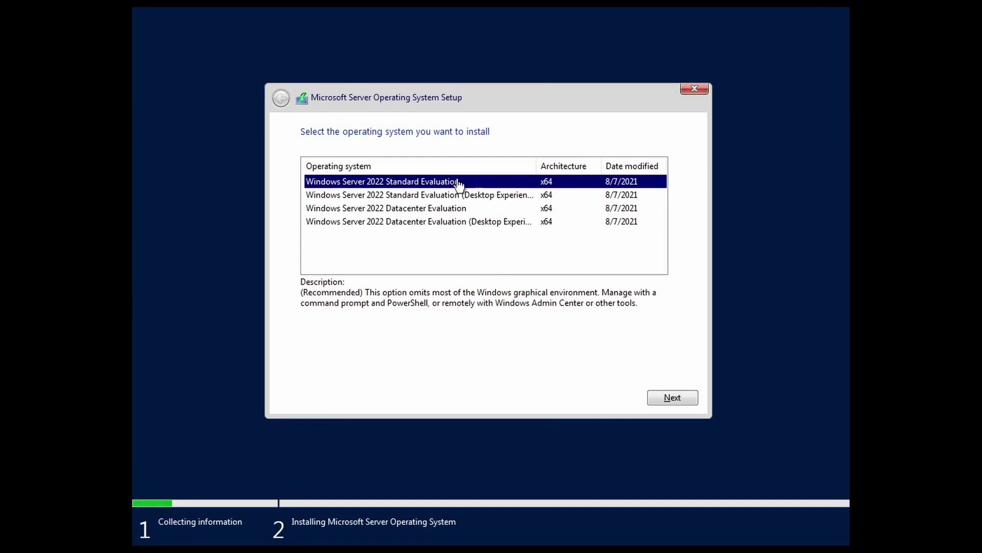
{"action": "left_click", "coordinate": [491, 197]}
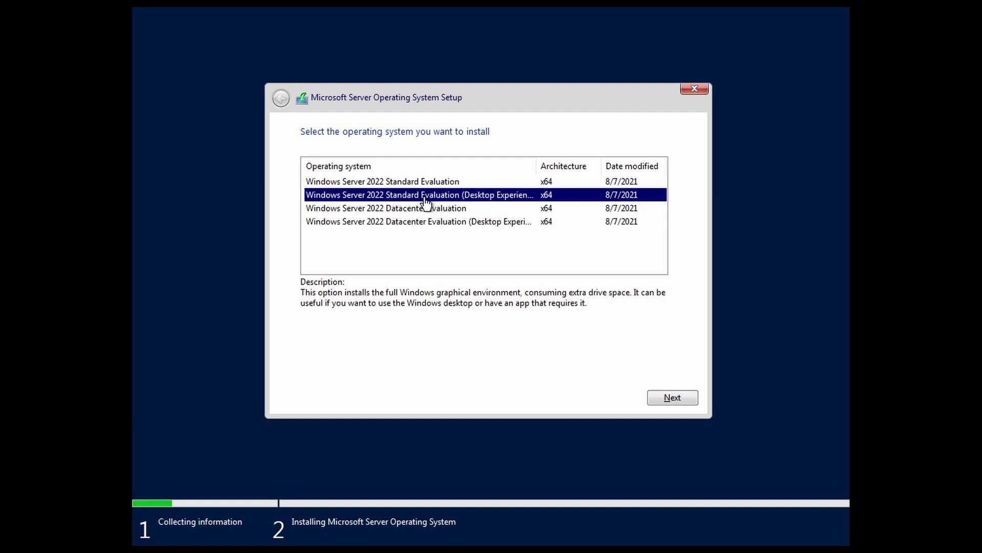
{"action": "left_click", "coordinate": [671, 398]}
{"action": "left_click", "coordinate": [336, 371]}
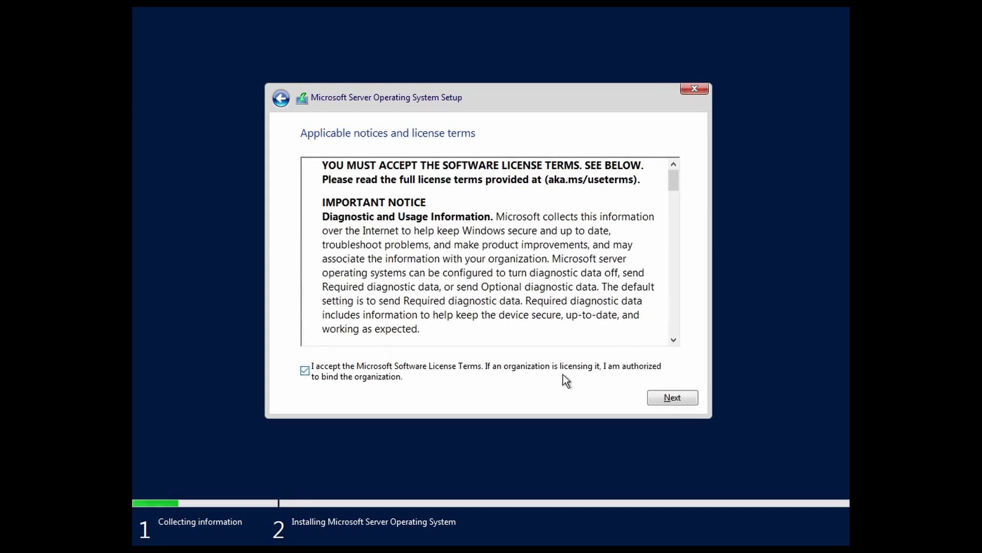
- Do a custom install onto a new 59.9 GB primary partition on Drive 0
{"action": "left_click", "coordinate": [680, 395]}
{"action": "left_click", "coordinate": [477, 296]}
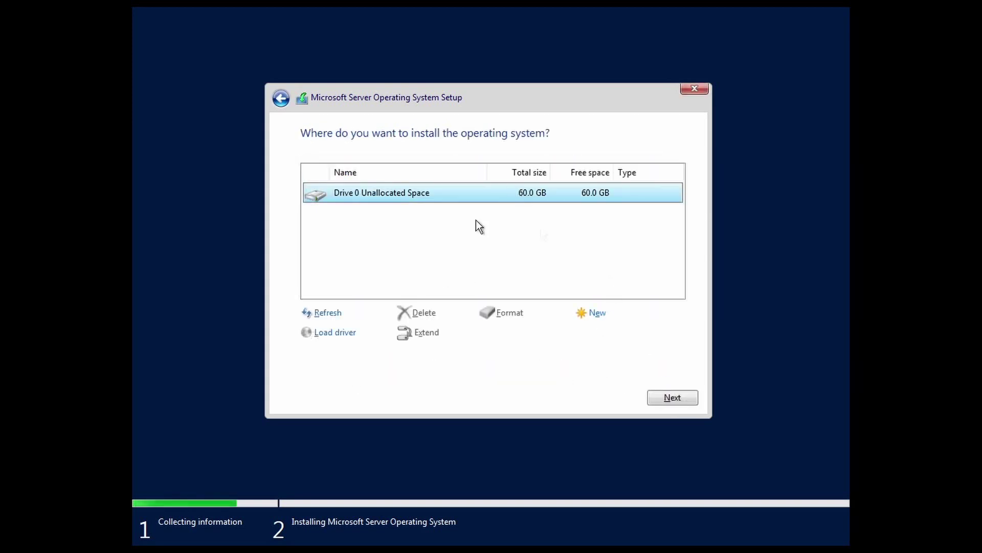
{"action": "left_click", "coordinate": [597, 314]}
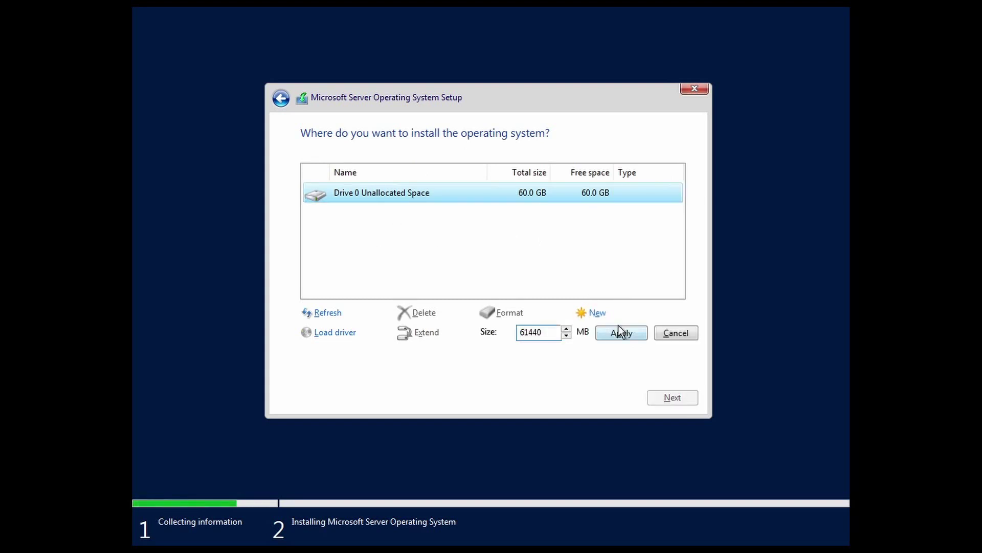
{"action": "left_click", "coordinate": [621, 332]}
{"action": "left_click", "coordinate": [608, 333]}
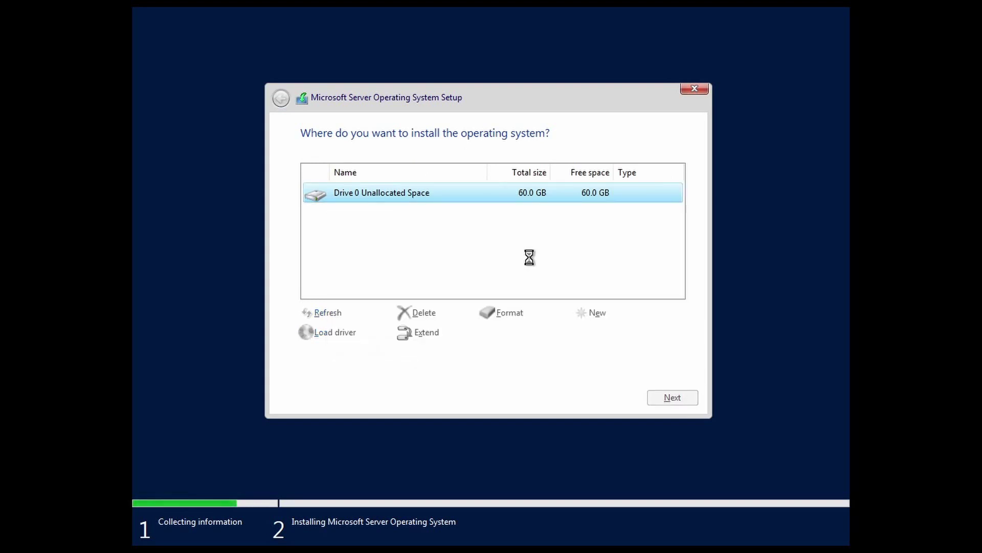
{"action": "left_click", "coordinate": [677, 400]}
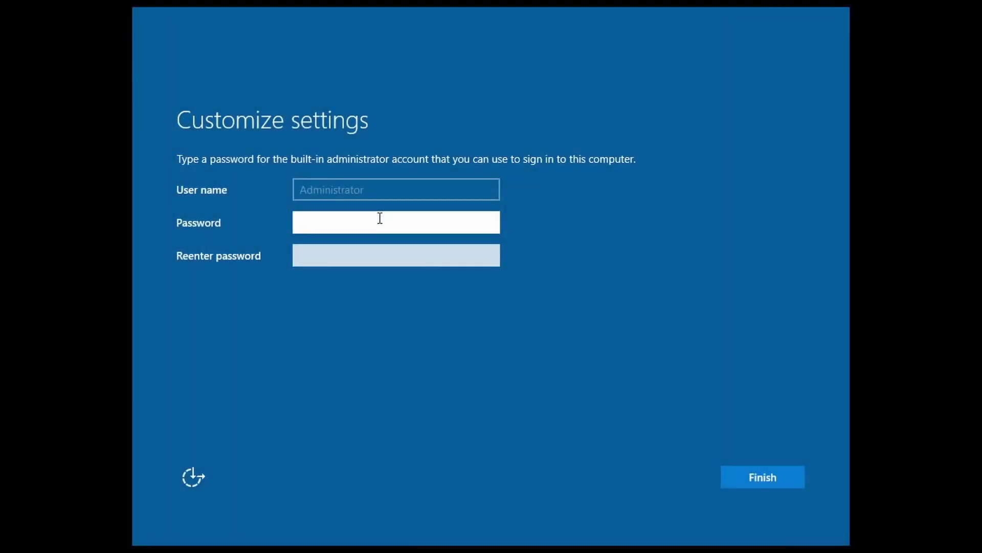
- Set and confirm the Administrator password, then finish setup
{"action": "type", "text": "P@ssw0r"}
{"action": "left_click", "coordinate": [372, 255]}
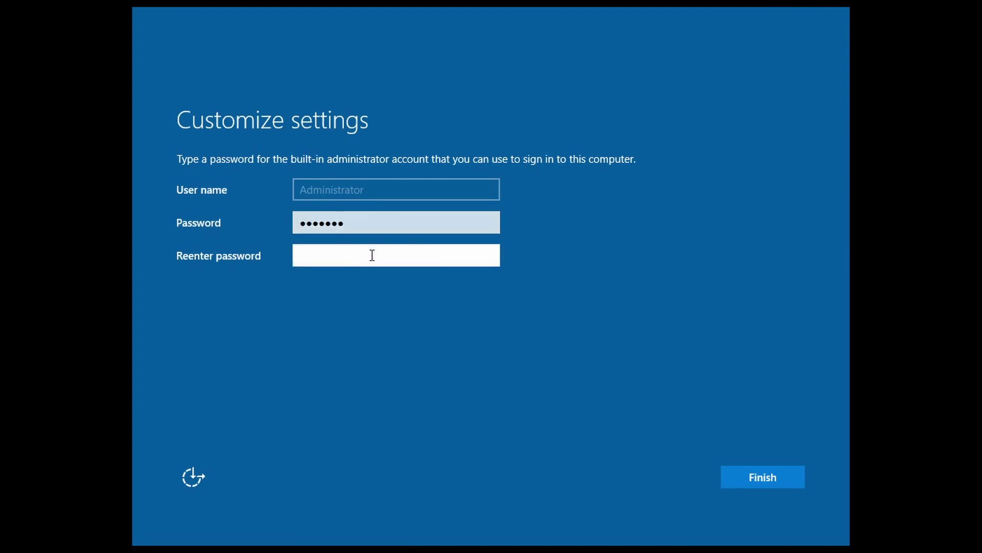
{"action": "type", "text": "P@ssw0r"}
{"action": "left_click", "coordinate": [772, 474]}
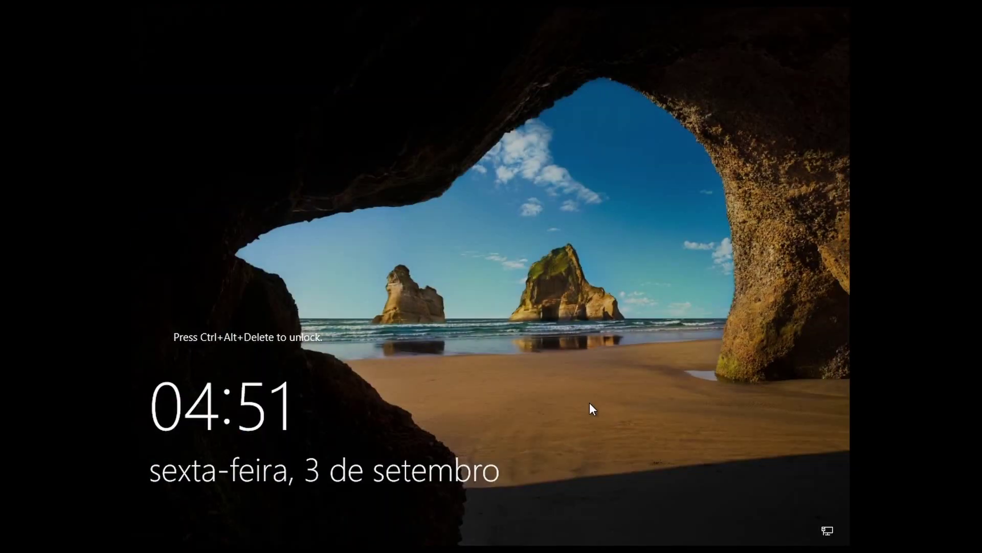
- Sign in as Administrator with the new password via Ctrl+Alt+Delete
{"action": "key", "text": "ctrl+alt+Delete"}
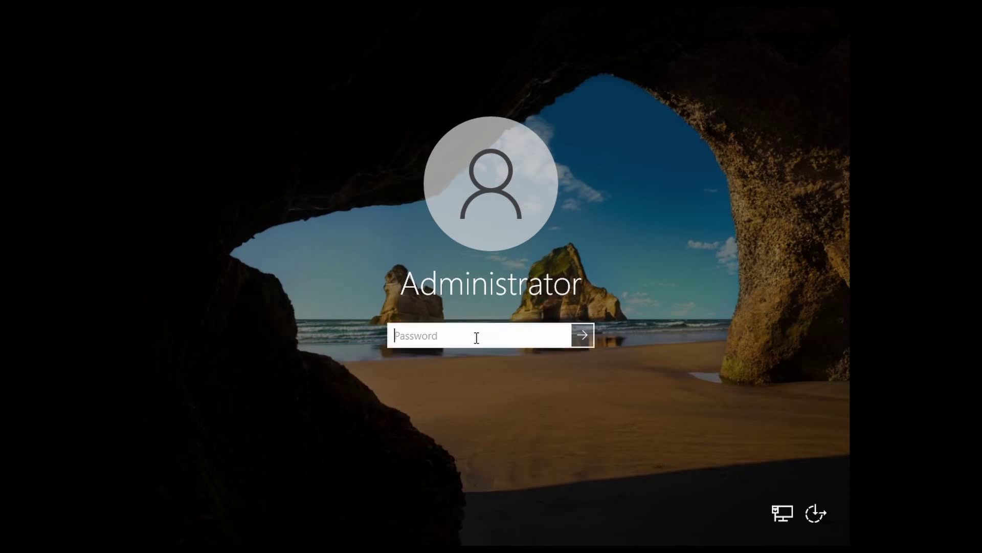
{"action": "type", "text": "pa"}
{"action": "key", "text": "BackSpace"}
{"action": "key", "text": "BackSpace"}
{"action": "type", "text": "pa•••••"}
{"action": "key", "text": "Return"}
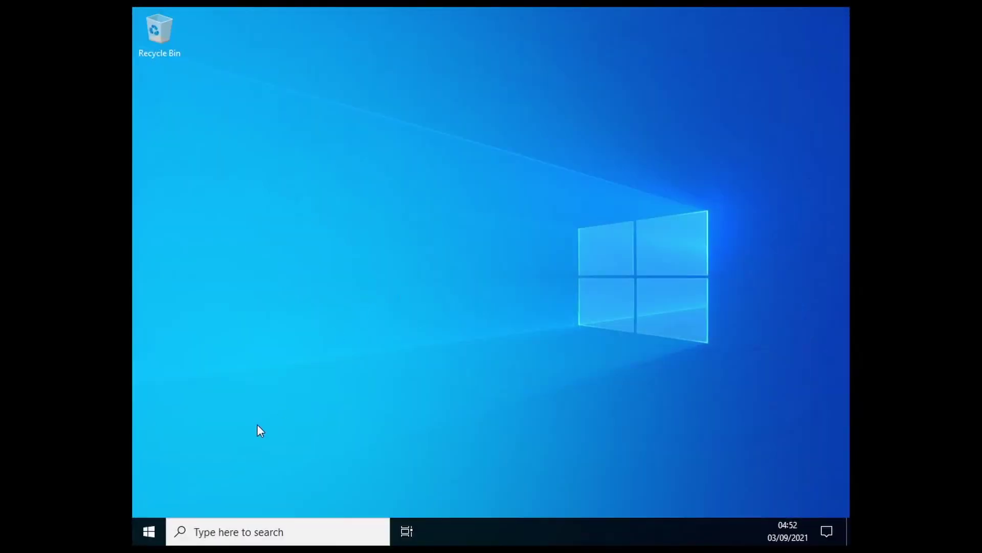
- Allow the PC to be discoverable on the network
{"action": "left_click", "coordinate": [147, 534]}
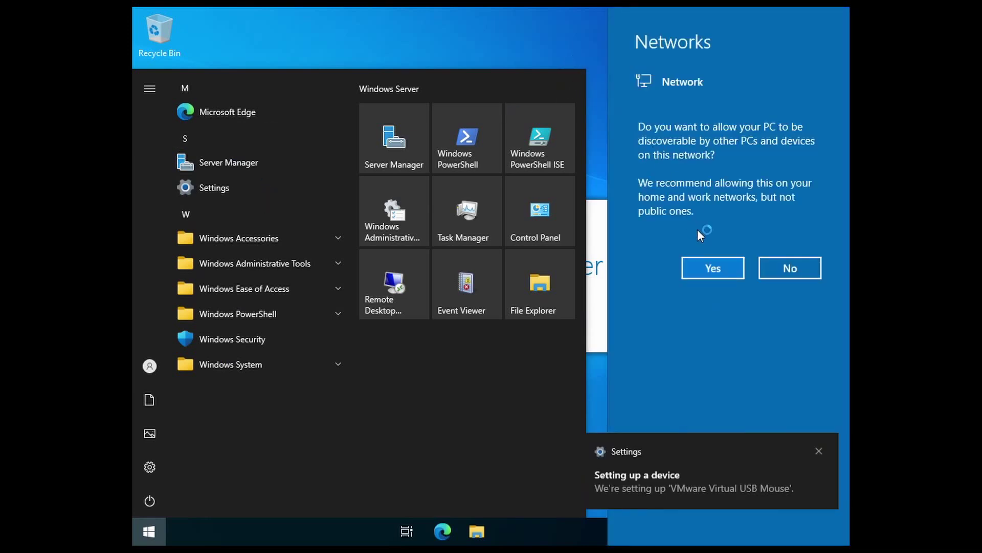
{"action": "left_click", "coordinate": [717, 268]}
{"action": "left_click", "coordinate": [656, 99]}
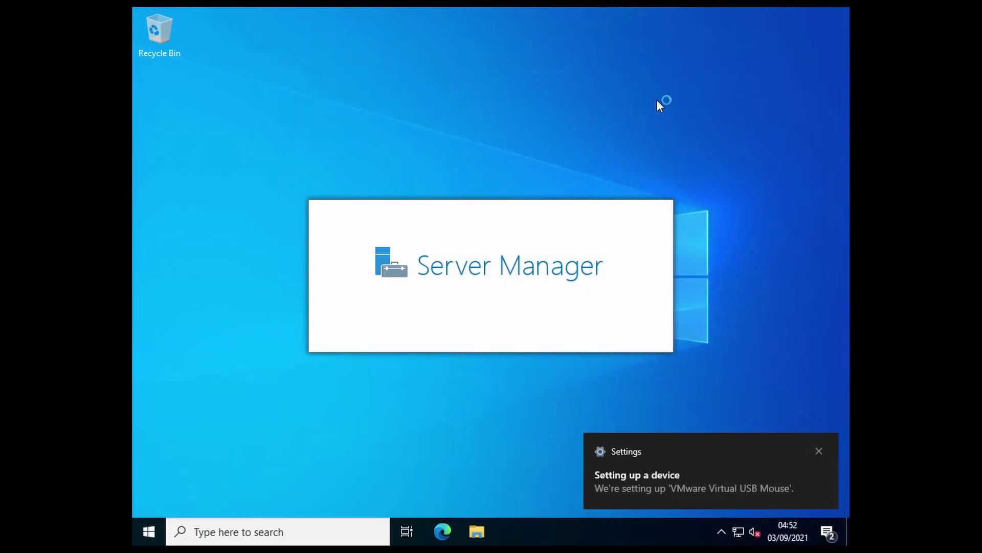
- Stop the Windows Admin Center message from reappearing, dismiss it, and close Server Manager
{"action": "left_click", "coordinate": [819, 452]}
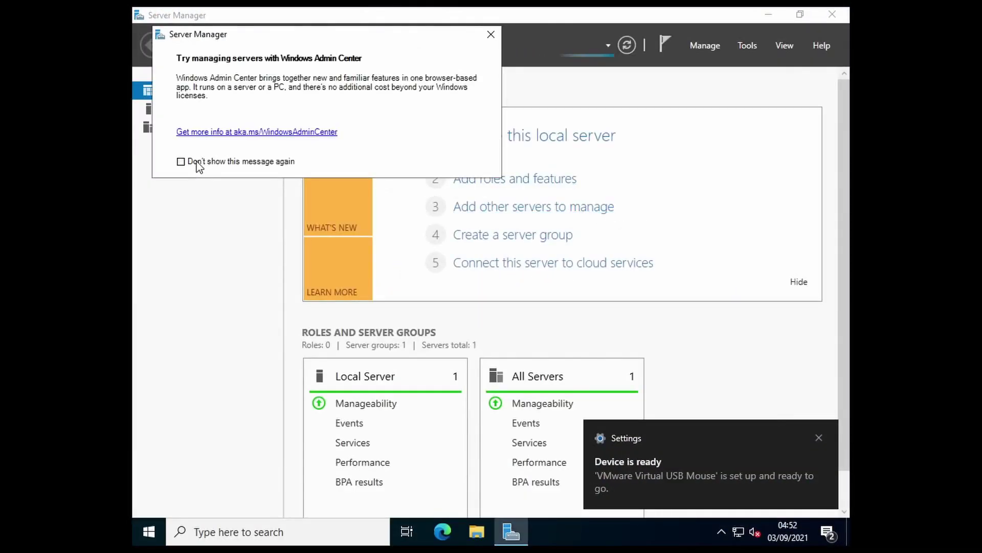
{"action": "left_click", "coordinate": [199, 165]}
{"action": "left_click", "coordinate": [490, 35]}
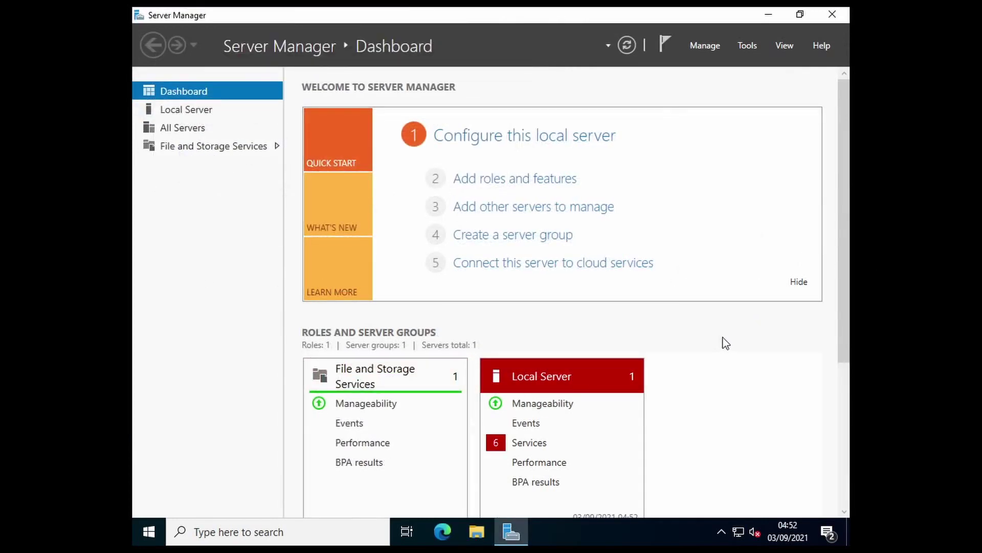
{"action": "left_click", "coordinate": [827, 16]}
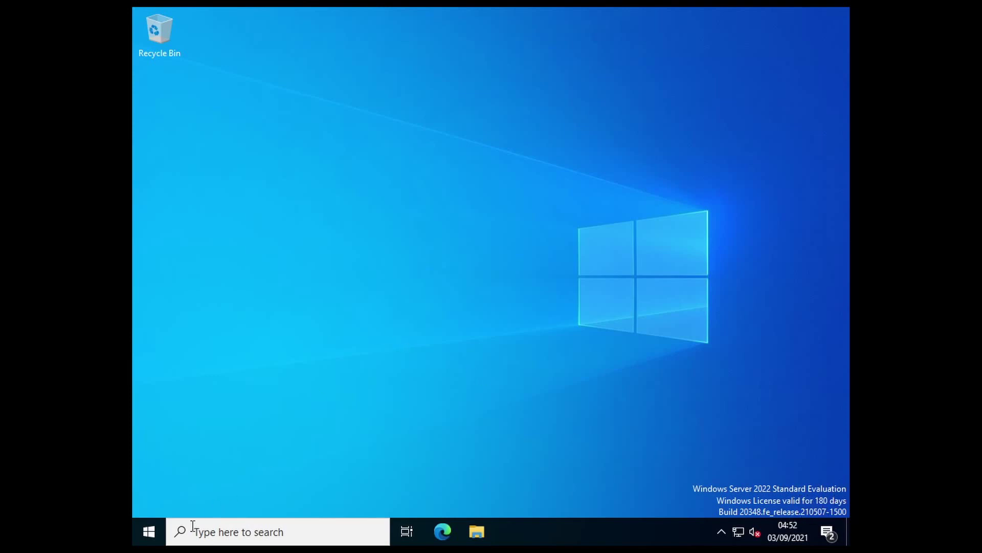
- Check for Windows updates and download the optional 2021-08 Cumulative Update KB5005104
{"action": "left_click", "coordinate": [149, 532]}
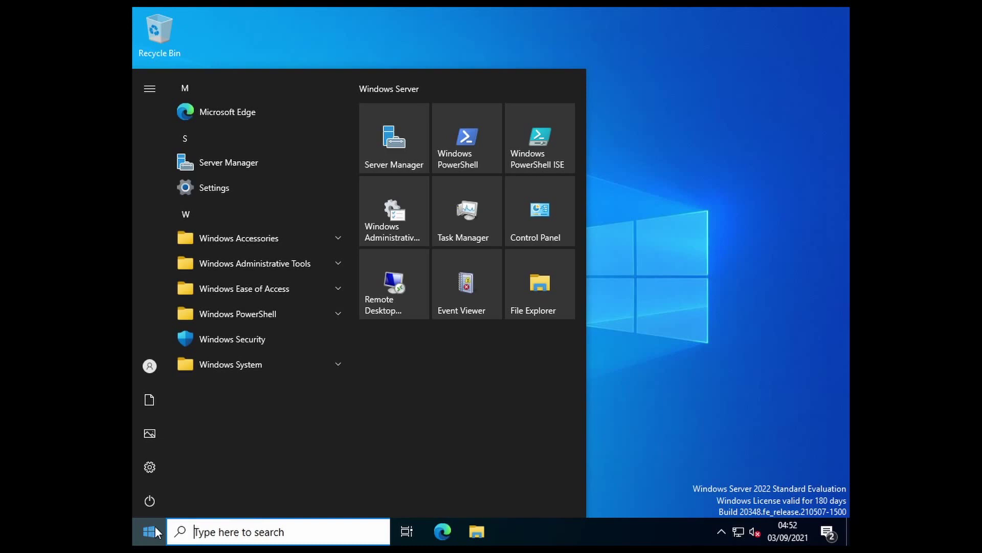
{"action": "left_click", "coordinate": [757, 344]}
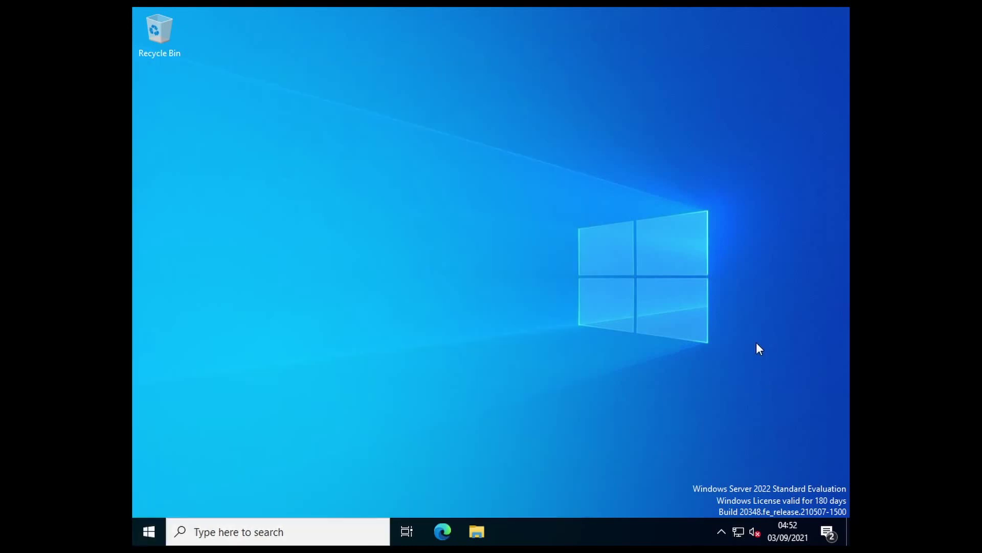
{"action": "left_click", "coordinate": [825, 536]}
{"action": "left_click", "coordinate": [597, 451]}
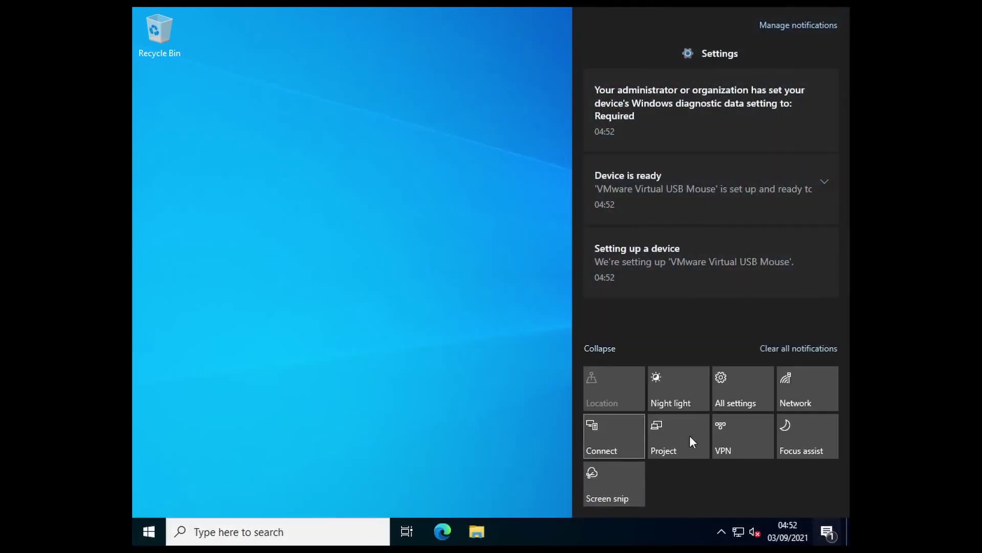
{"action": "left_click", "coordinate": [750, 382]}
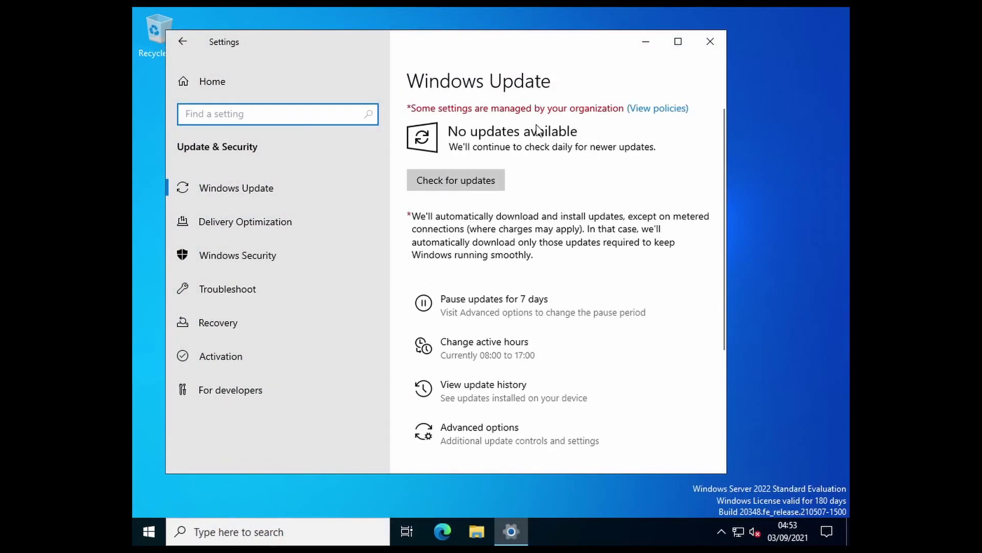
{"action": "left_click", "coordinate": [462, 184]}
{"action": "left_click", "coordinate": [681, 43]}
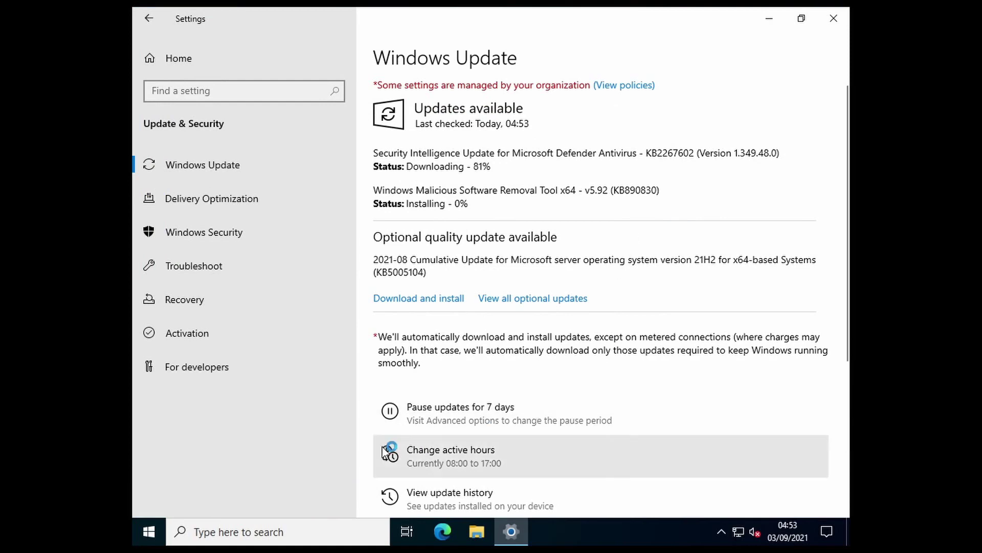
{"action": "left_click", "coordinate": [442, 299]}
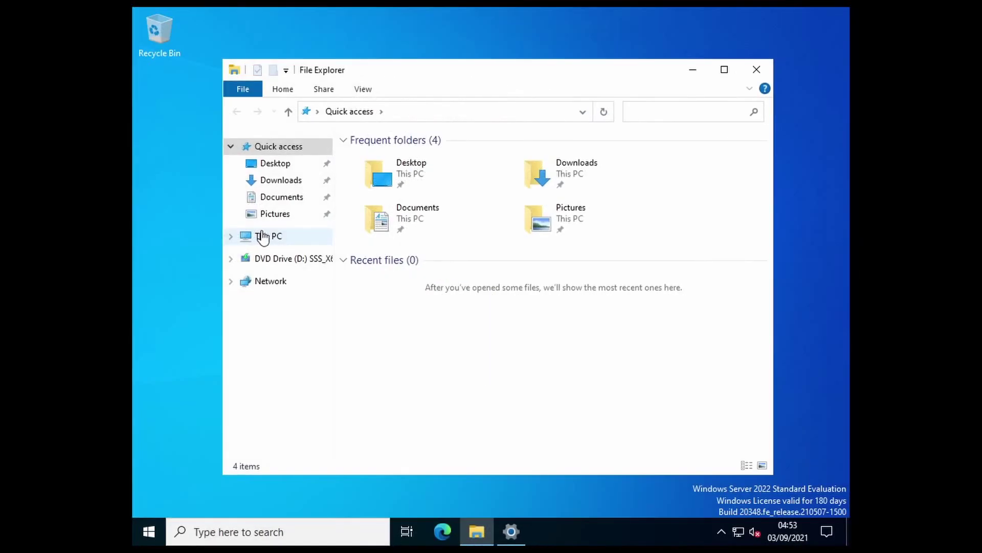
- Open the properties of This PC in Settings' About page
{"action": "left_click", "coordinate": [264, 236]}
{"action": "right_click", "coordinate": [268, 234]}
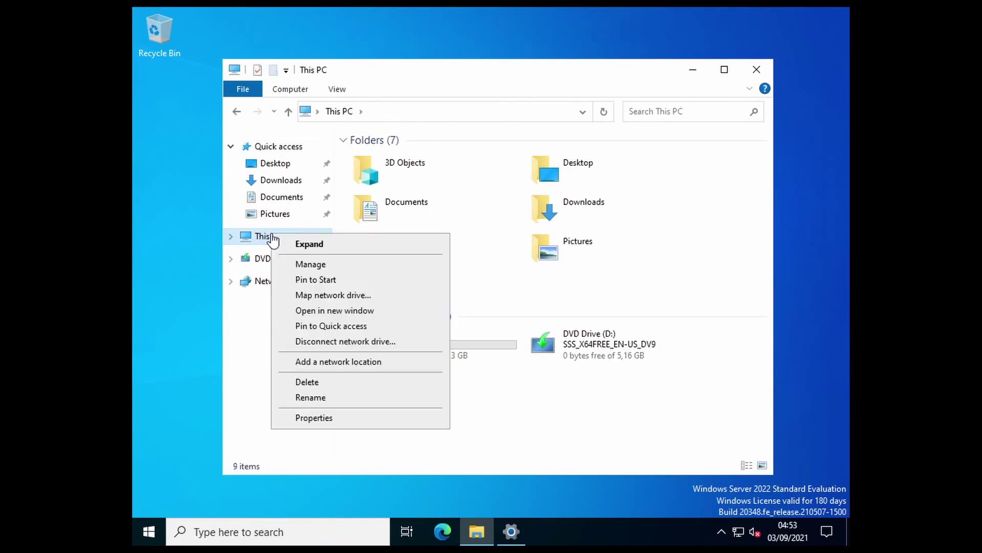
{"action": "left_click", "coordinate": [347, 421]}
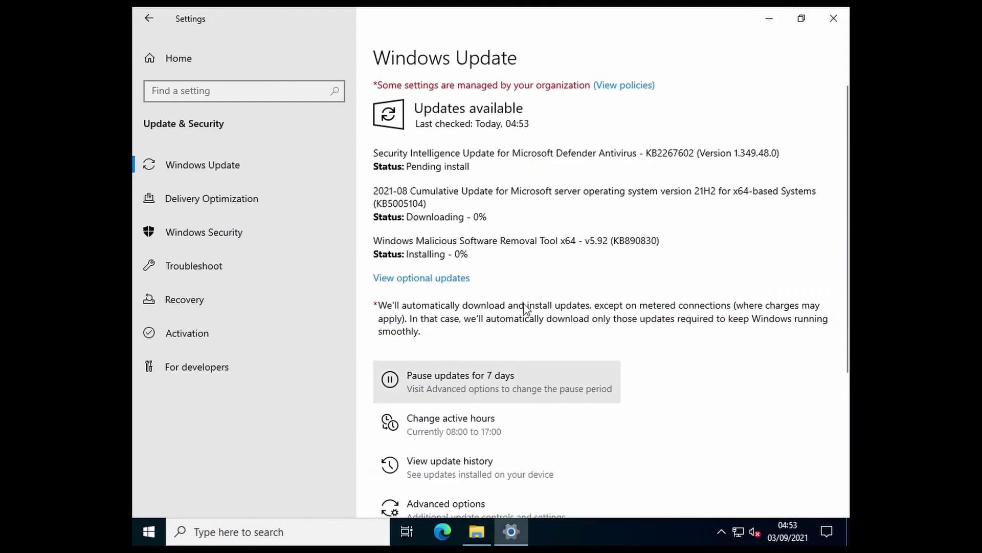
{"action": "scroll", "coordinate": [537, 214], "scroll_direction": "down", "scroll_amount": 3}
{"action": "scroll", "coordinate": [538, 217], "scroll_direction": "down", "scroll_amount": 3}
{"action": "scroll", "coordinate": [537, 222], "scroll_direction": "up", "scroll_amount": 5}
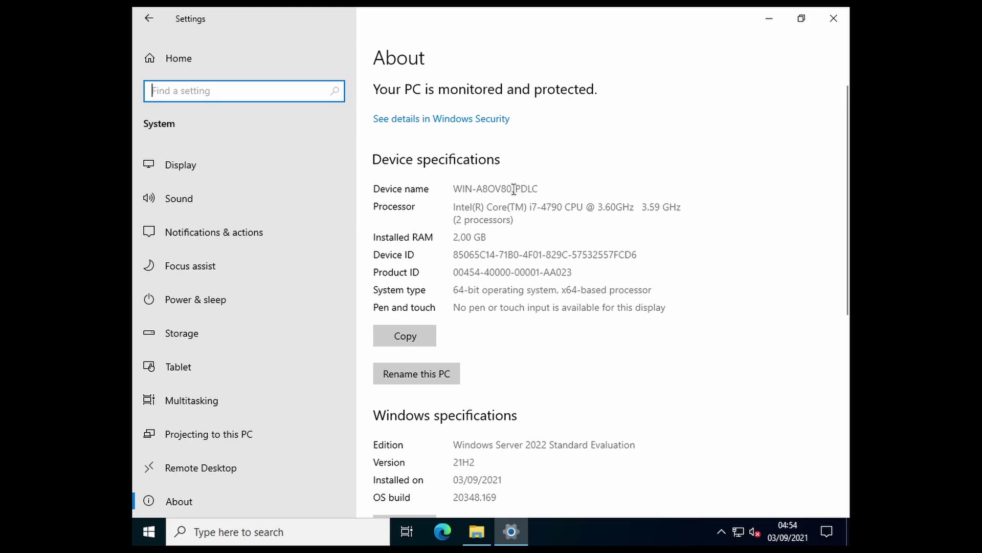
{"action": "scroll", "coordinate": [634, 234], "scroll_direction": "down", "scroll_amount": 8}
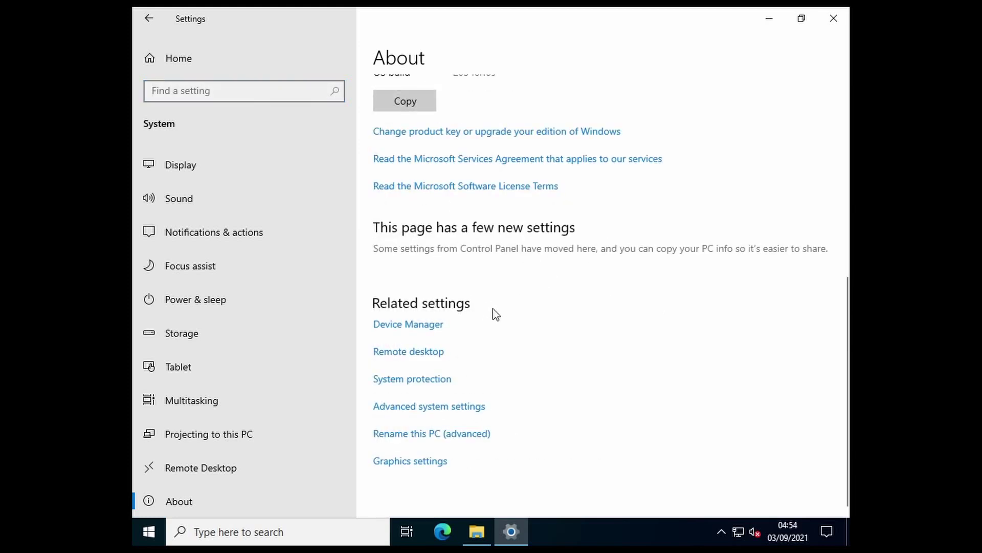
- Open Advanced system settings on the Computer Name tab and its Change dialog
{"action": "left_click", "coordinate": [472, 409]}
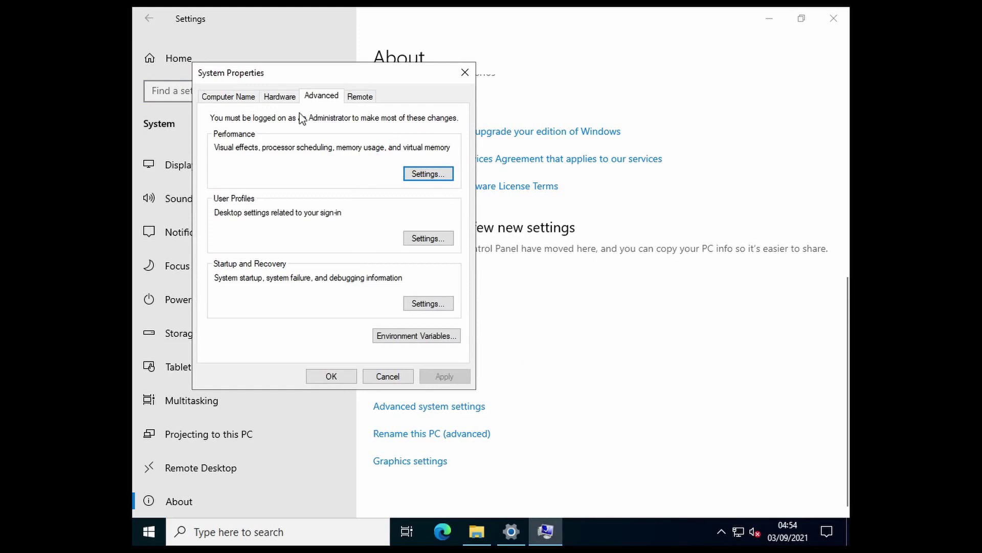
{"action": "left_click", "coordinate": [227, 100]}
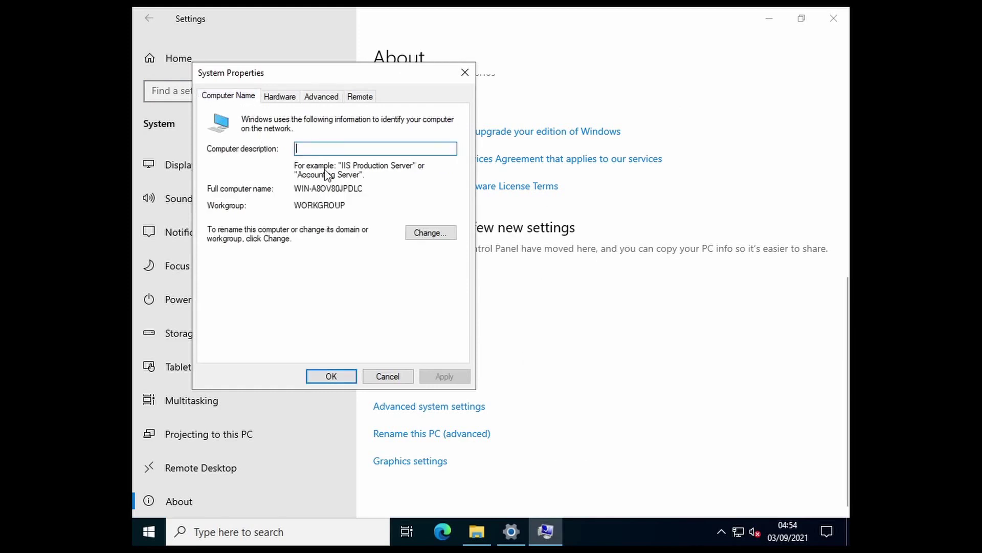
{"action": "left_click", "coordinate": [438, 237]}
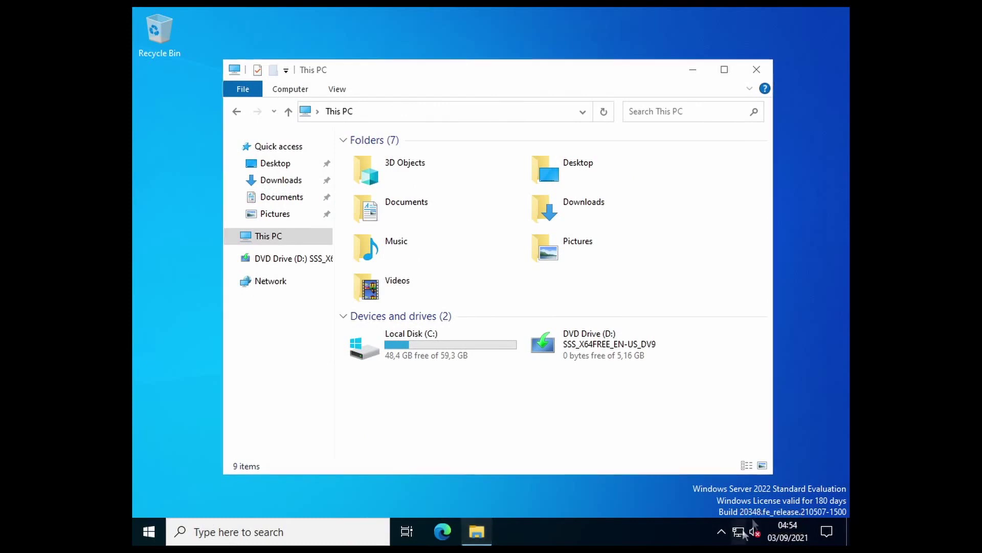
- Open the Ethernet0 adapter properties from Network & Internet settings
{"action": "right_click", "coordinate": [738, 533]}
{"action": "left_click", "coordinate": [750, 513]}
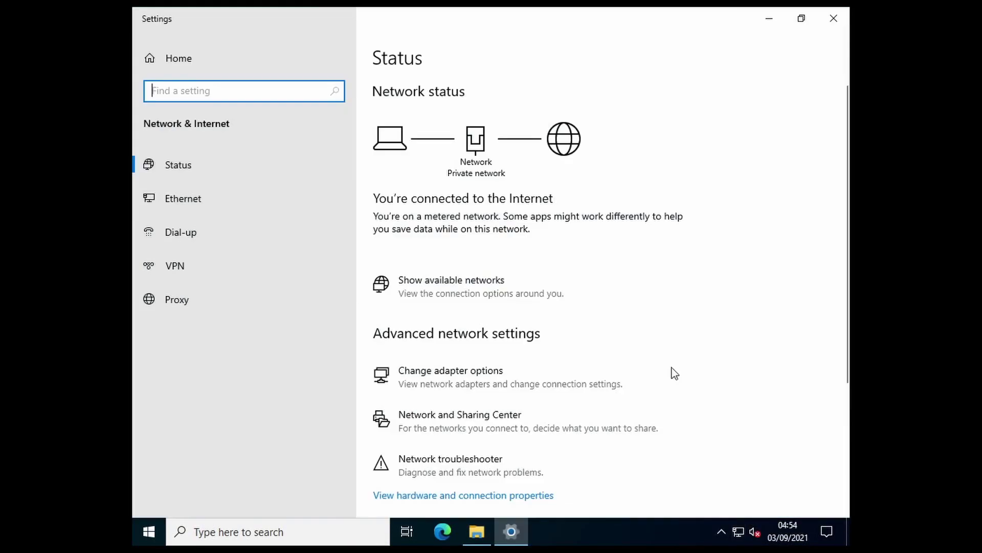
{"action": "left_click", "coordinate": [185, 203]}
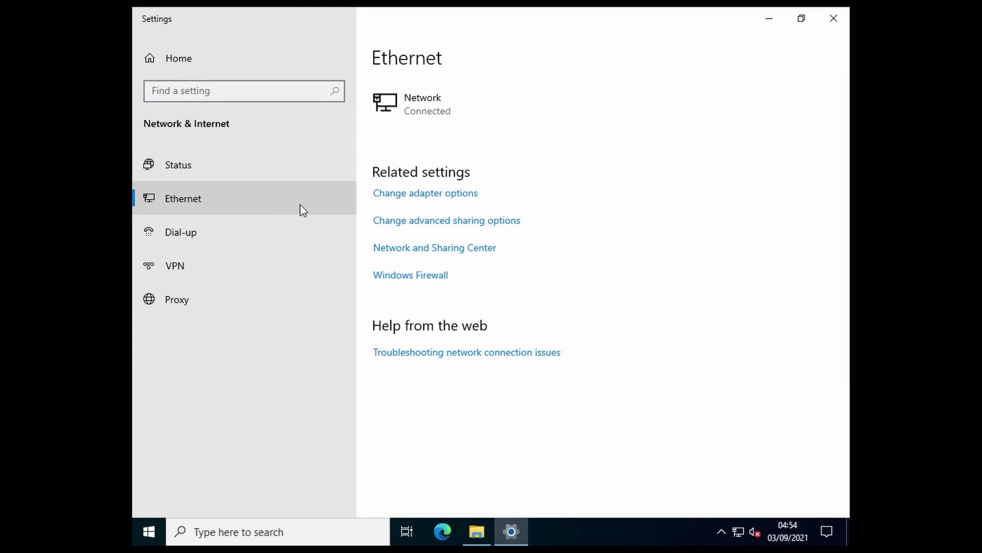
{"action": "left_click", "coordinate": [428, 192]}
{"action": "left_click", "coordinate": [313, 171]}
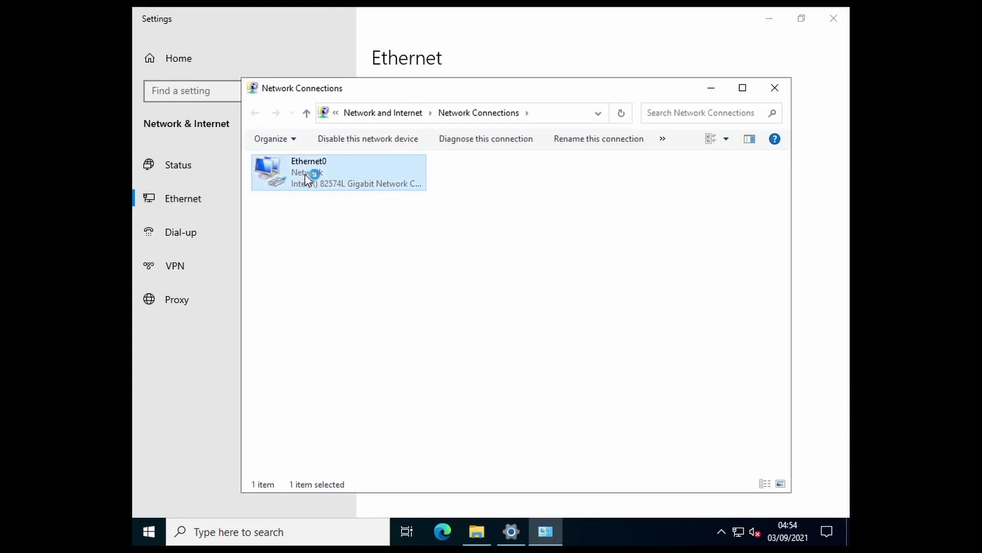
{"action": "right_click", "coordinate": [311, 172]}
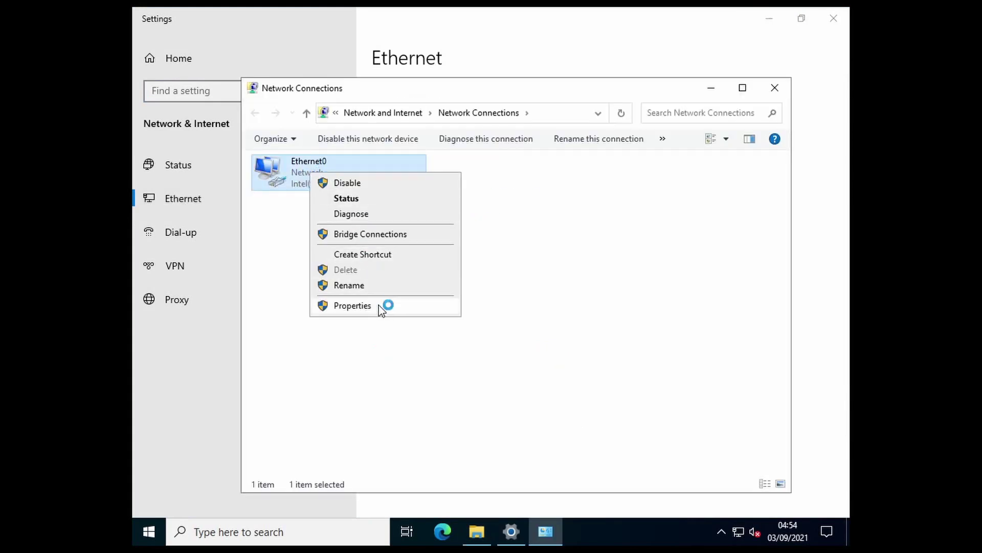
{"action": "left_click", "coordinate": [378, 305]}
- Untick IPv6 for Ethernet0 and open the IPv4 (TCP/IPv4) properties
{"action": "scroll", "coordinate": [487, 293], "scroll_direction": "down", "scroll_amount": 1}
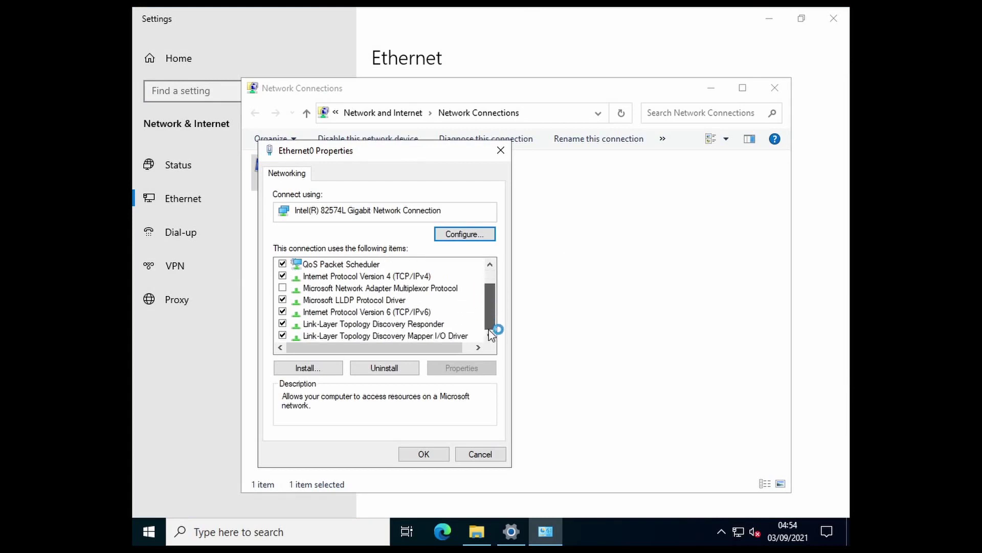
{"action": "left_click", "coordinate": [282, 311]}
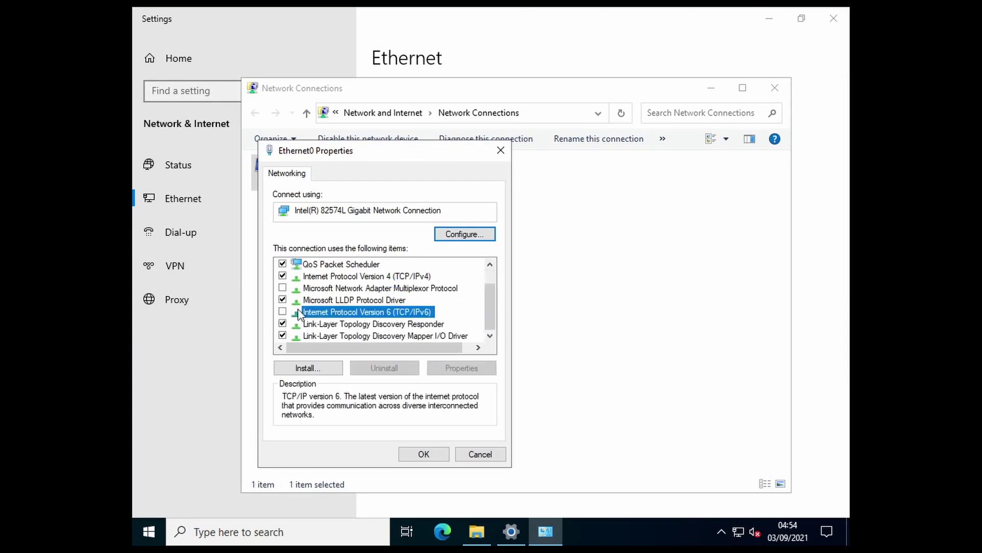
{"action": "left_click", "coordinate": [380, 277]}
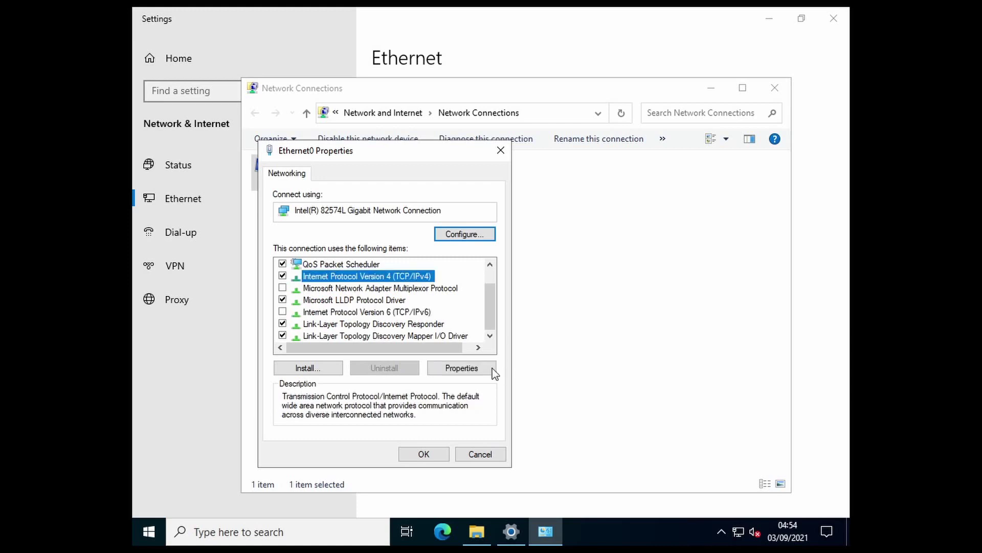
{"action": "left_click", "coordinate": [463, 368]}
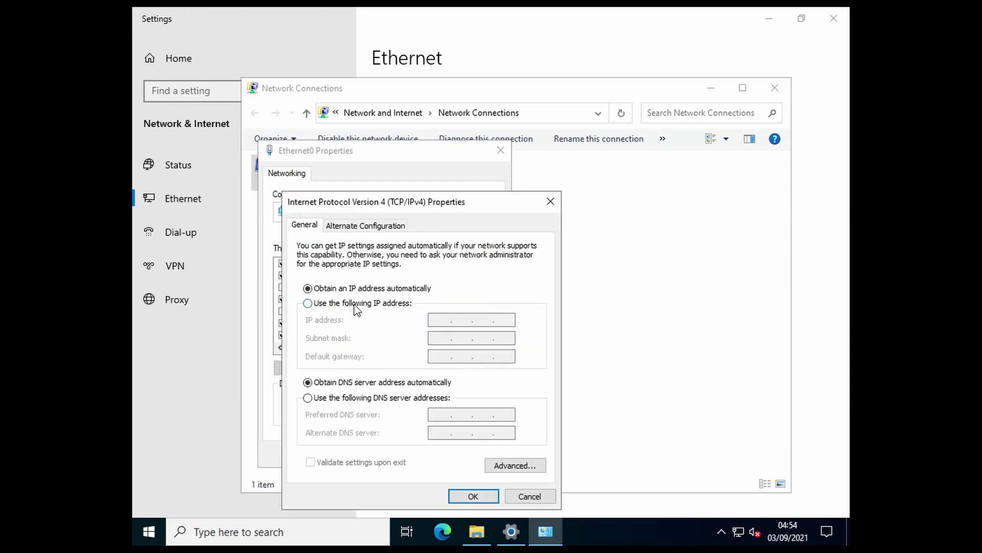
- Set a static IPv4 address 192.168.18.20 with subnet mask 255.255.255.0
{"action": "left_click", "coordinate": [358, 304]}
{"action": "left_click", "coordinate": [446, 322]}
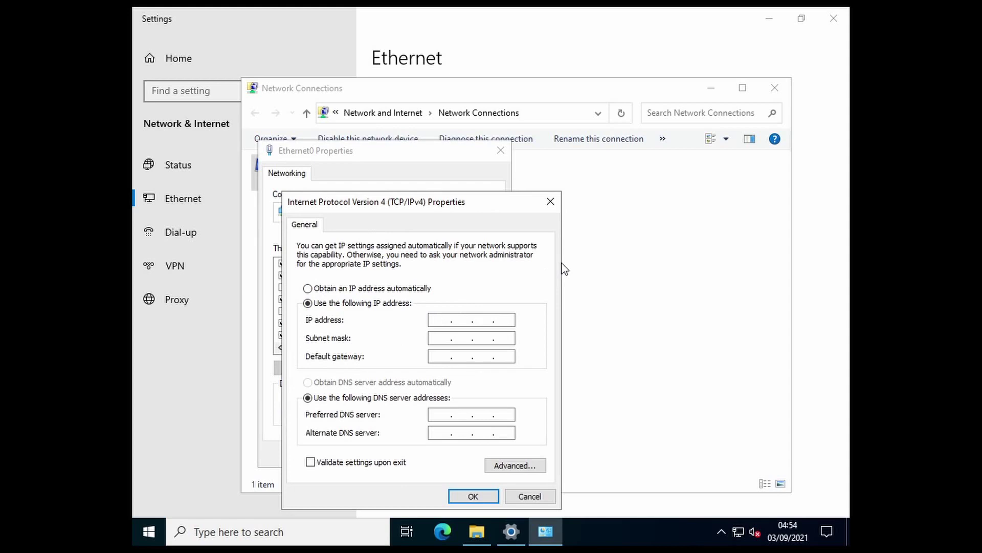
{"action": "type", "text": "192 . "}
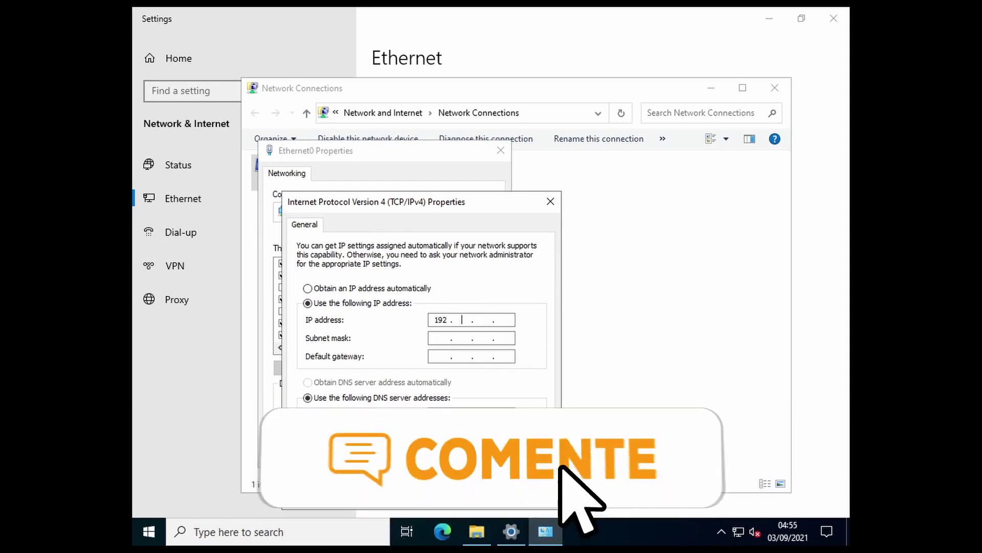
{"action": "type", "text": "168 . 18 . "}
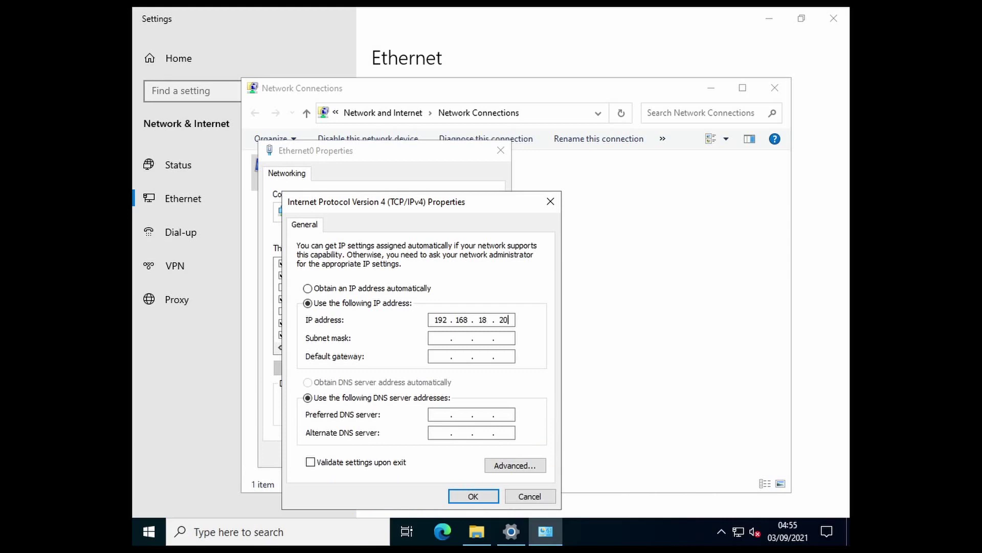
{"action": "type", "text": "20"}
{"action": "left_click", "coordinate": [441, 340]}
- Enter gateway 192.168.18.1 and DNS servers 192.168.18.20 and 208.67.222.222
{"action": "left_click", "coordinate": [440, 357]}
{"action": "type", "text": "192 . 1"}
{"action": "type", "text": "68 . 18"}
{"action": "type", "text": "192"}
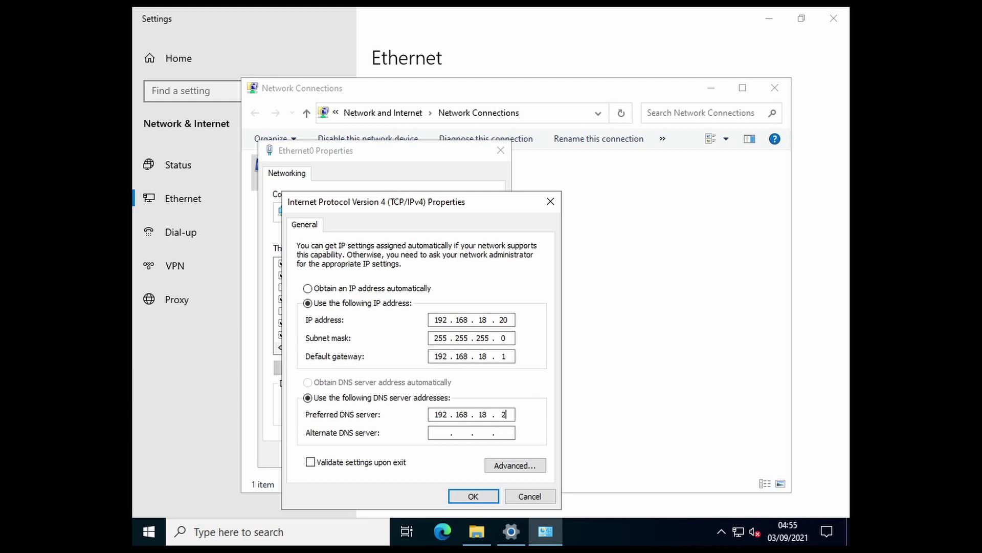
{"action": "key", "text": "Tab"}
{"action": "type", "text": "208.67.222.222"}
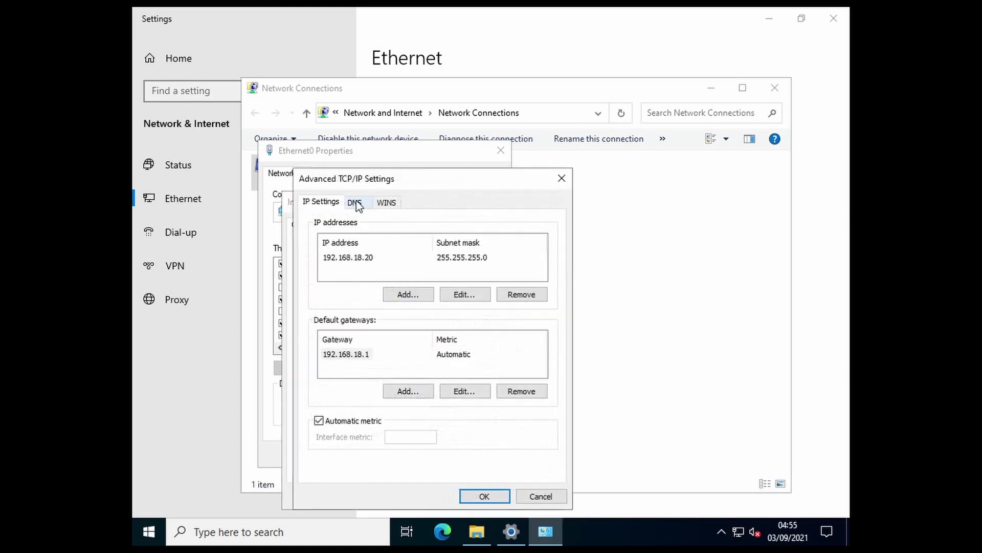
- On the DNS tab, enter a new DNS server address, fixing typos after invalid-address errors
{"action": "left_click", "coordinate": [364, 203]}
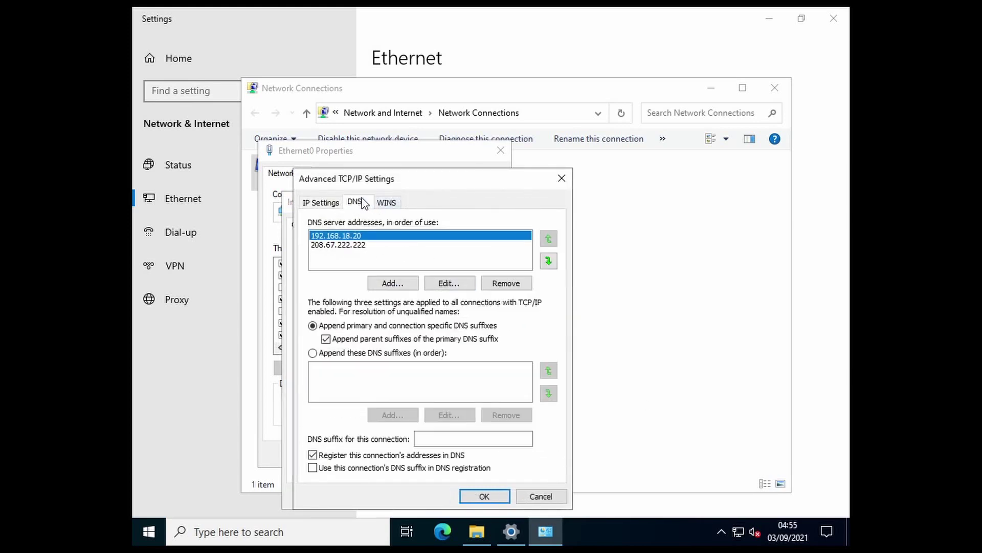
{"action": "left_click", "coordinate": [393, 287]}
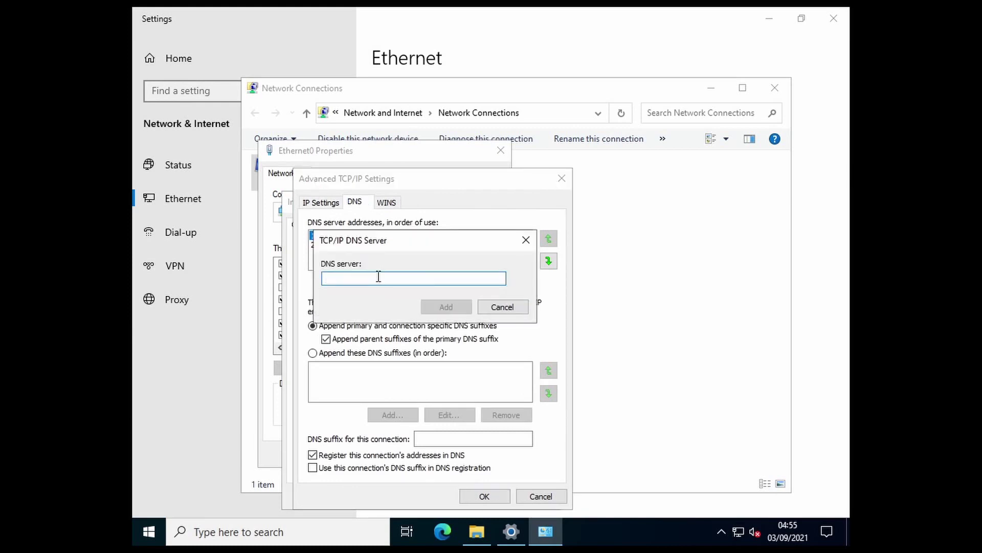
{"action": "type", "text": "20.867.220.220"}
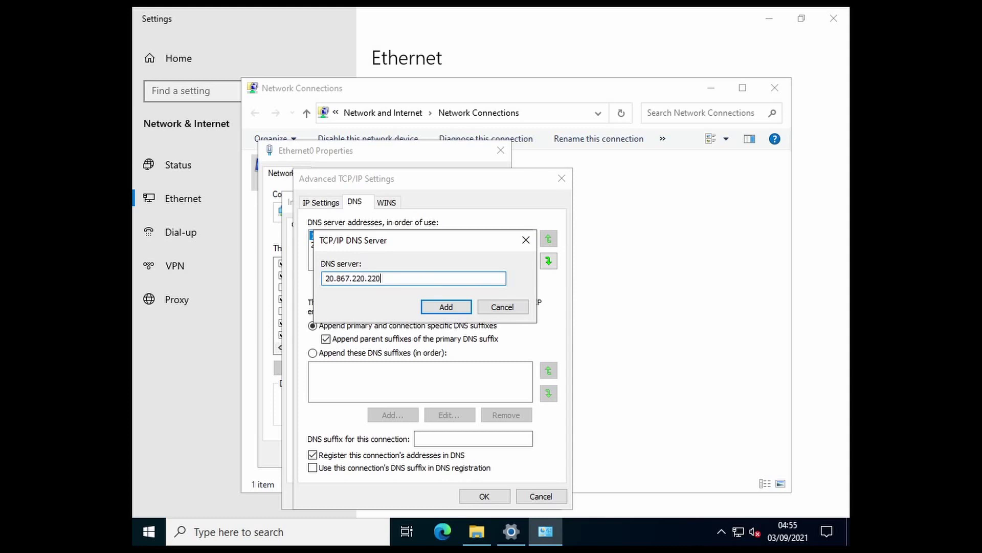
{"action": "left_click", "coordinate": [445, 306]}
{"action": "left_click", "coordinate": [523, 321]}
{"action": "type", "text": "8"}
{"action": "key", "text": "Right"}
{"action": "key", "text": "Right"}
{"action": "key", "text": "Delete"}
{"action": "key", "text": "Delete"}
{"action": "key", "text": "Delete"}
{"action": "key", "text": "Delete"}
{"action": "type", "text": "67"}
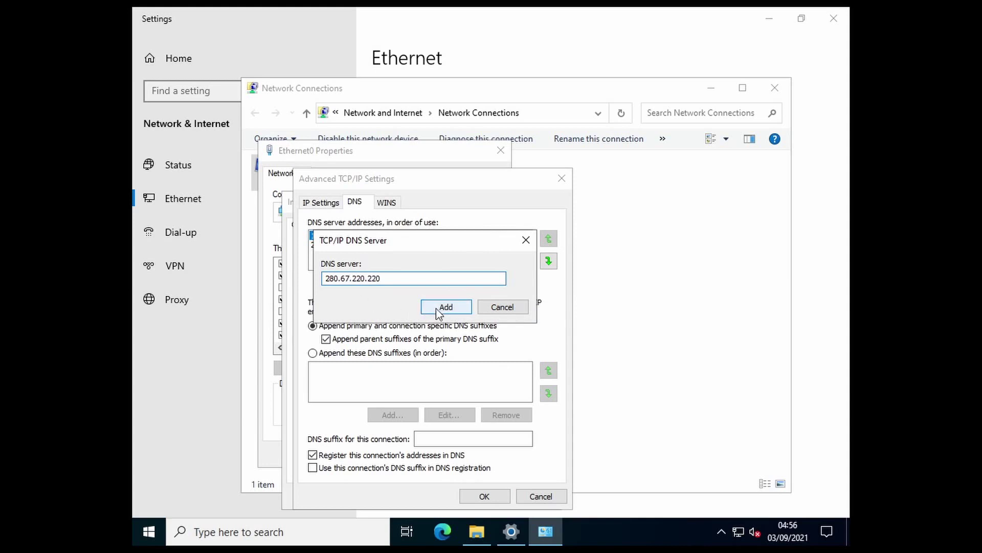
{"action": "left_click", "coordinate": [448, 307]}
{"action": "left_click", "coordinate": [527, 319]}
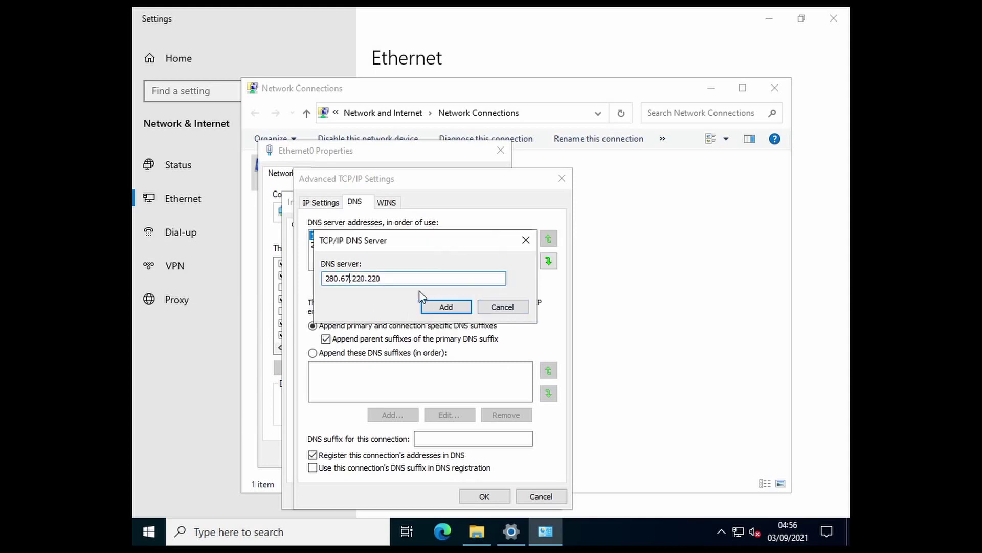
- Fix the misplaced digit, add 208.67.220.220 to the DNS list, and close Advanced TCP/IP Settings
{"action": "key", "text": "Left"}
{"action": "key", "text": "Left"}
{"action": "key", "text": "Left"}
{"action": "key", "text": "Left"}
{"action": "key", "text": "BackSpace"}
{"action": "type", "text": "8"}
{"action": "left_click", "coordinate": [450, 306]}
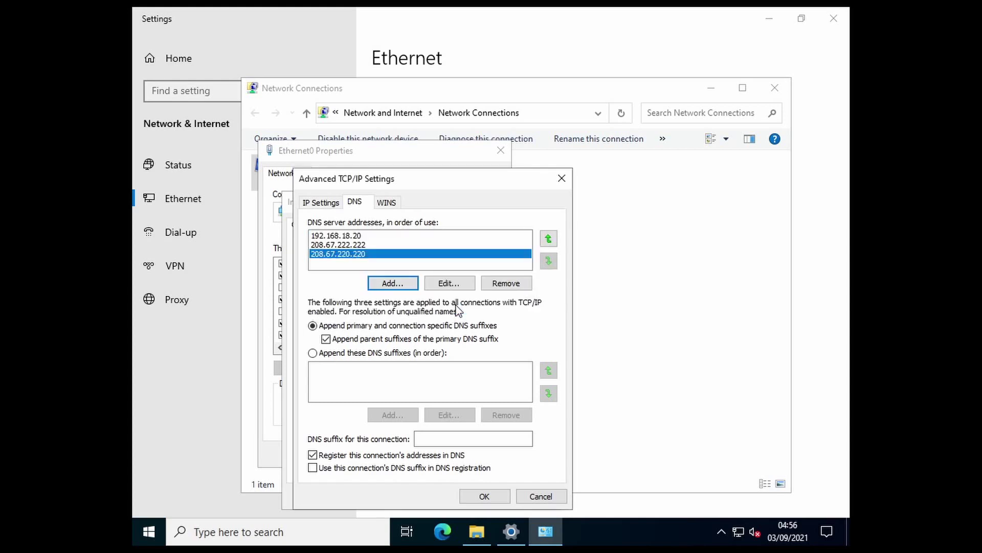
{"action": "left_click", "coordinate": [483, 497]}
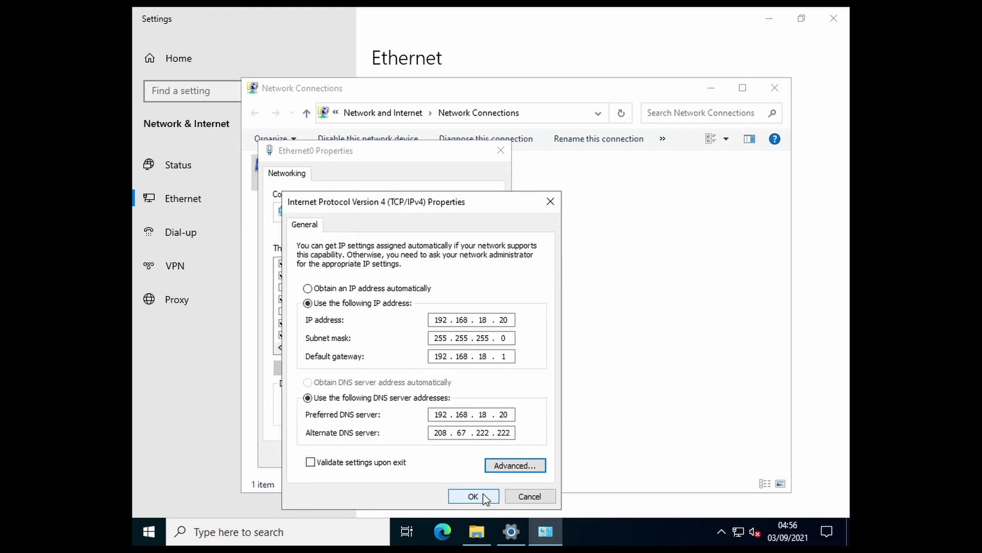
- Apply the static IPv4 settings and close Network Connections, Settings and This PC
{"action": "left_click", "coordinate": [484, 495]}
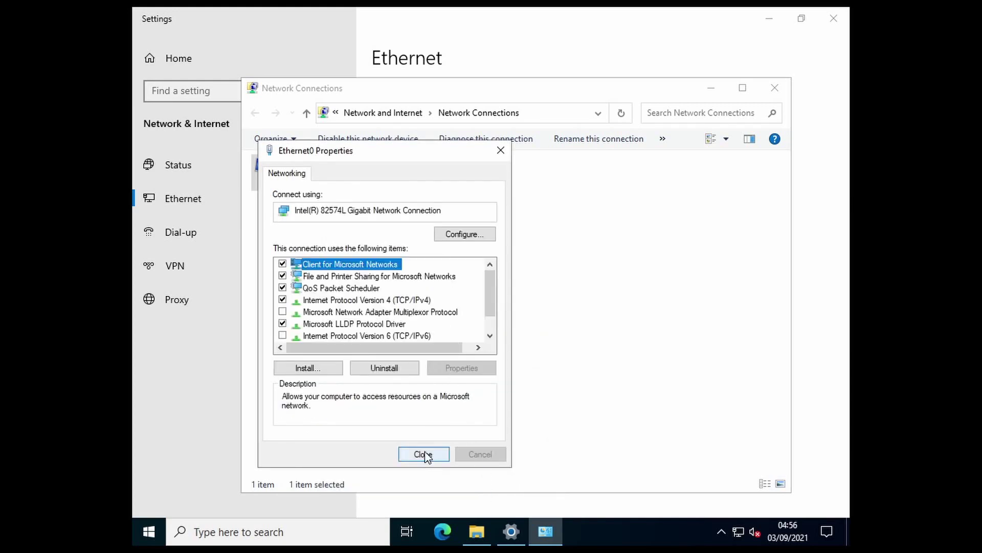
{"action": "left_click", "coordinate": [423, 454]}
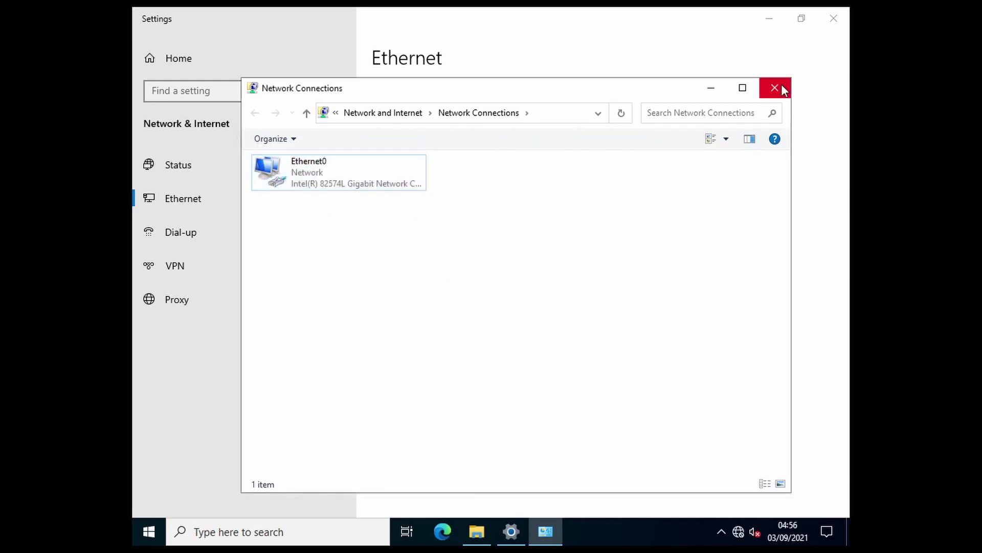
{"action": "left_click", "coordinate": [775, 88]}
{"action": "left_click", "coordinate": [834, 19]}
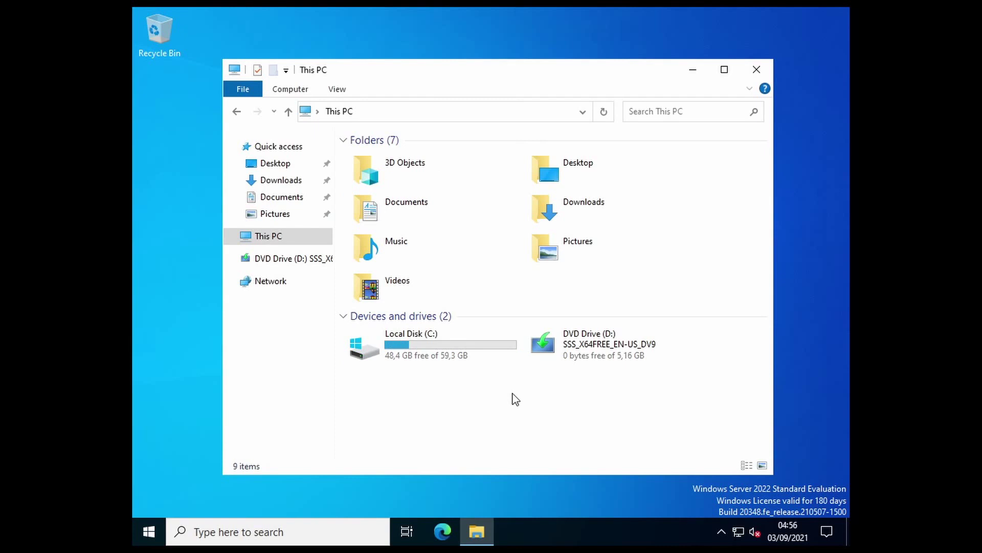
{"action": "left_click", "coordinate": [757, 69]}
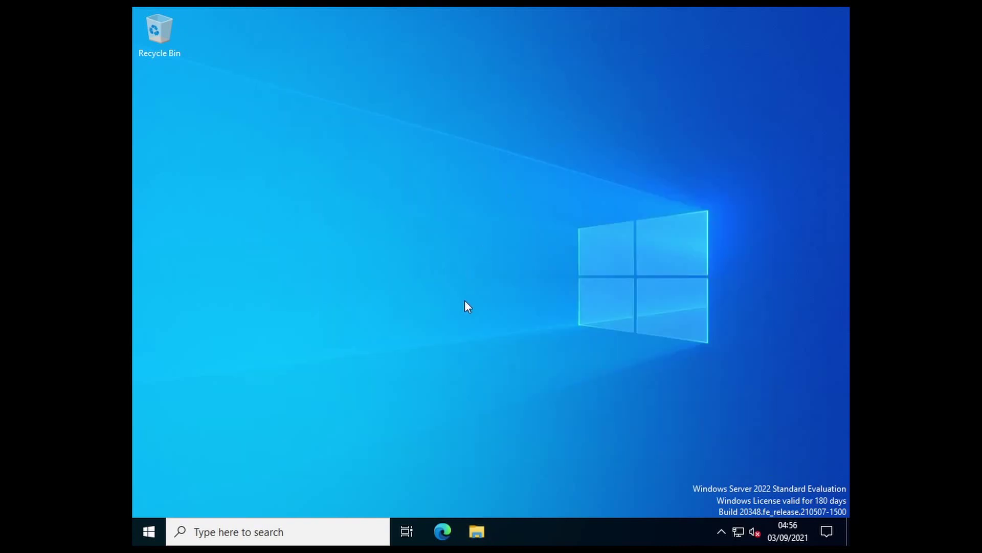
- Launch Server Manager from the Start menu
{"action": "left_click", "coordinate": [146, 531]}
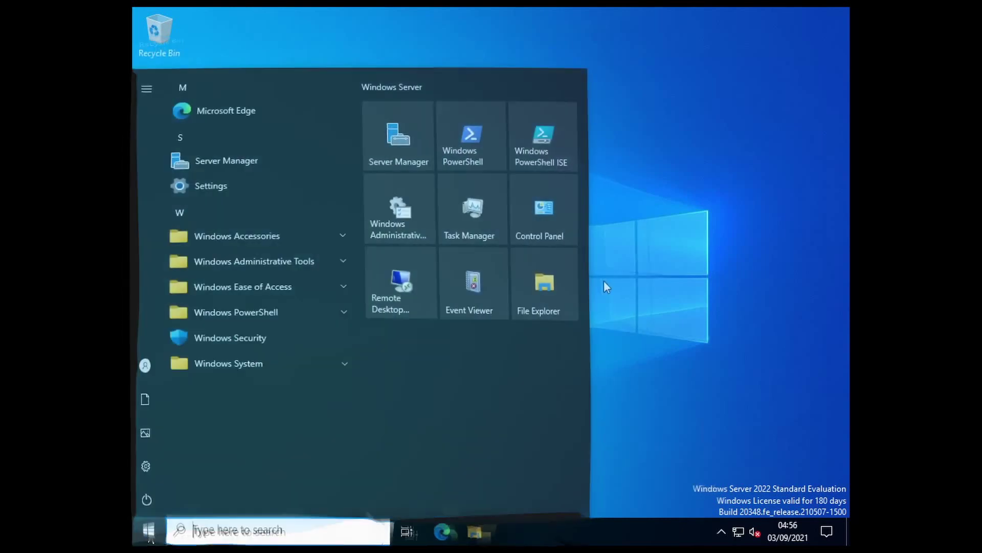
{"action": "left_click", "coordinate": [634, 266]}
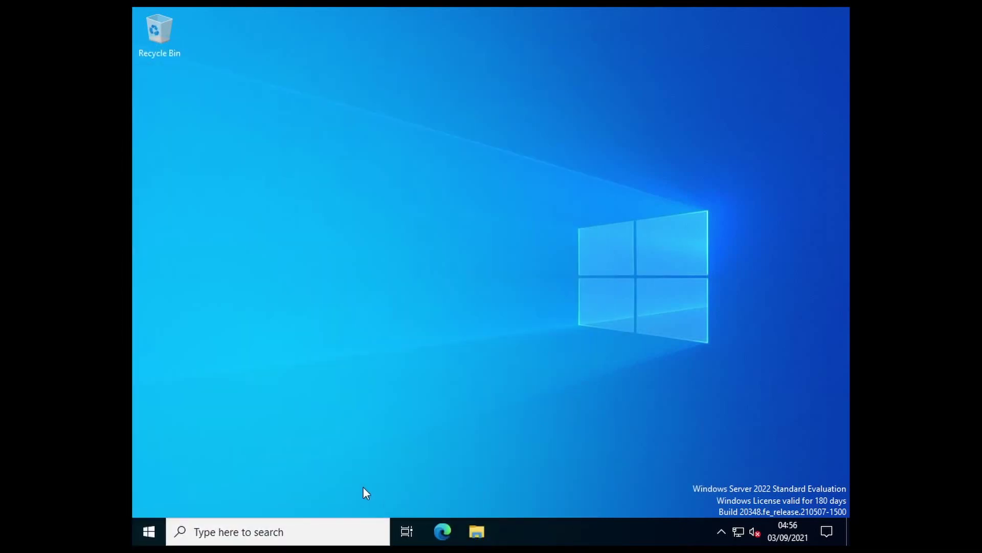
{"action": "left_click", "coordinate": [148, 530]}
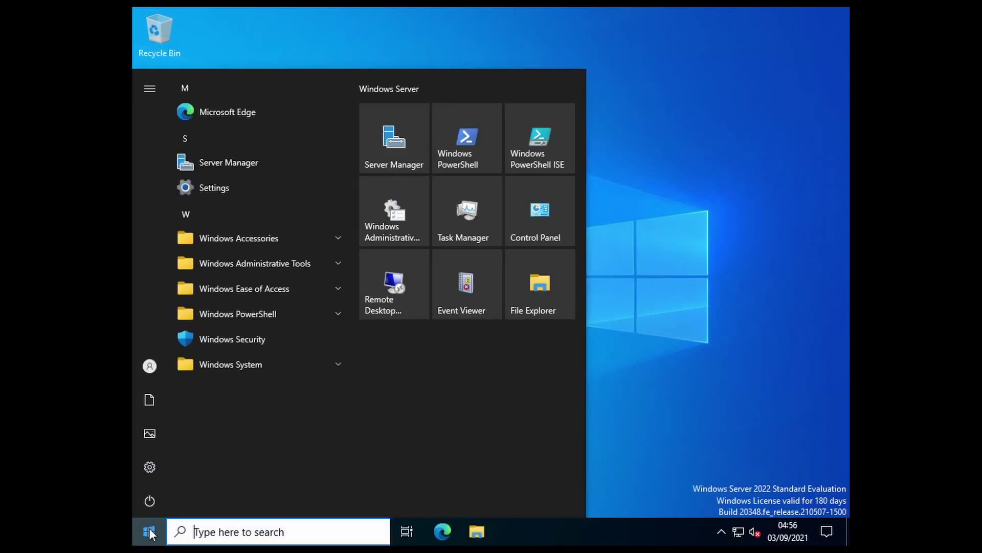
{"action": "left_click", "coordinate": [394, 138]}
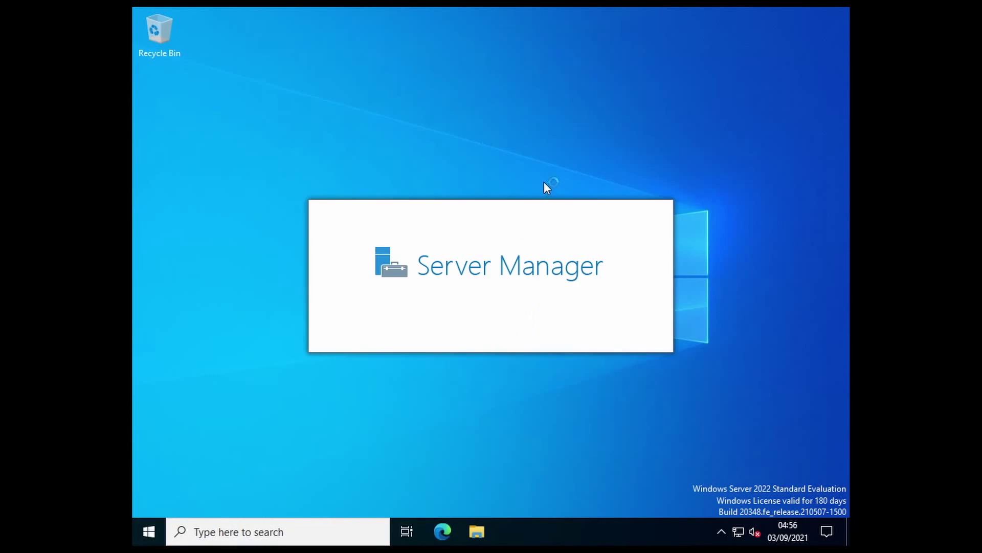